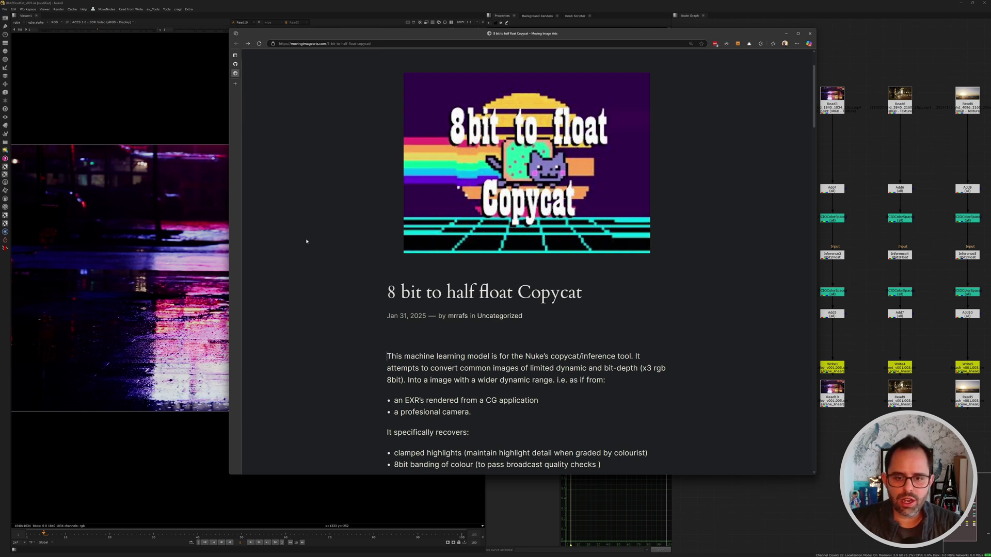
- Read the 8 bit to half float Copycat article, covering its limitations, image comparison, instructions and training methodology
{"action": "scroll", "coordinate": [382, 303], "scroll_direction": "down", "scroll_amount": 3}
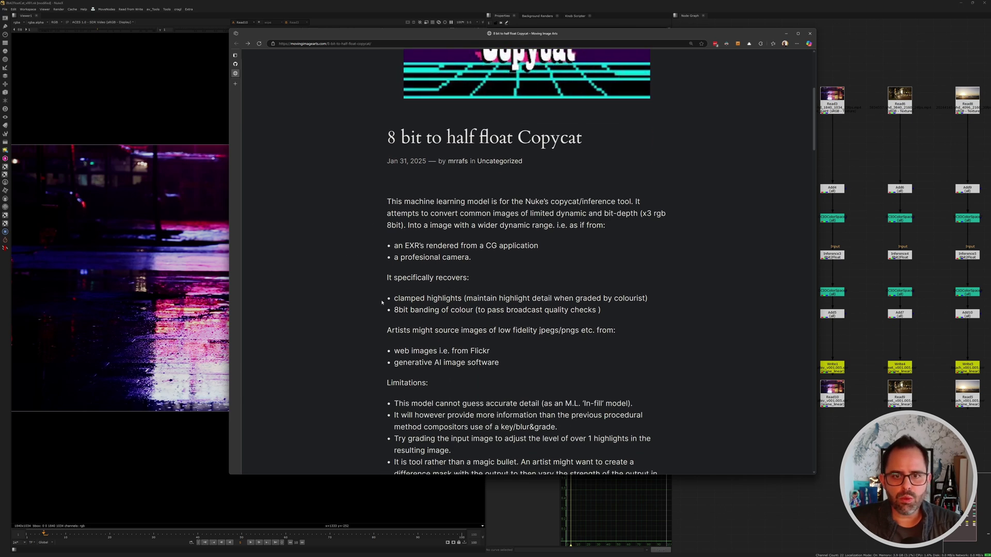
{"action": "scroll", "coordinate": [382, 303], "scroll_direction": "down", "scroll_amount": 7}
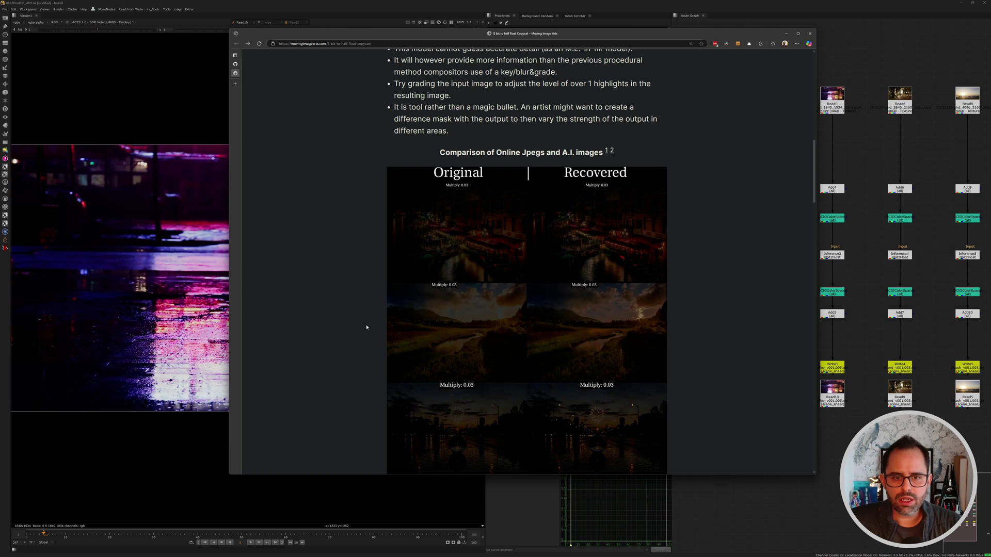
{"action": "scroll", "coordinate": [372, 305], "scroll_direction": "down", "scroll_amount": 2}
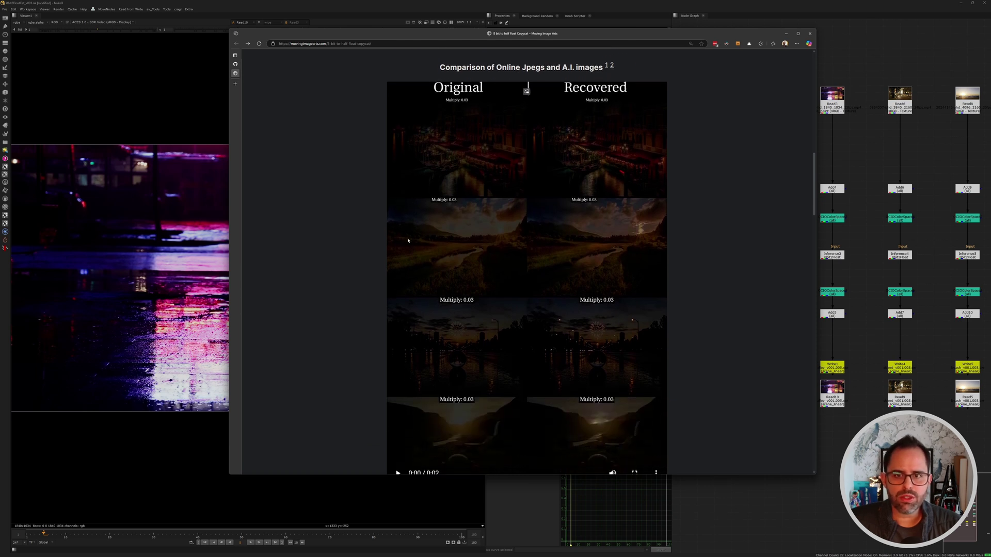
{"action": "scroll", "coordinate": [573, 113], "scroll_direction": "down", "scroll_amount": 1}
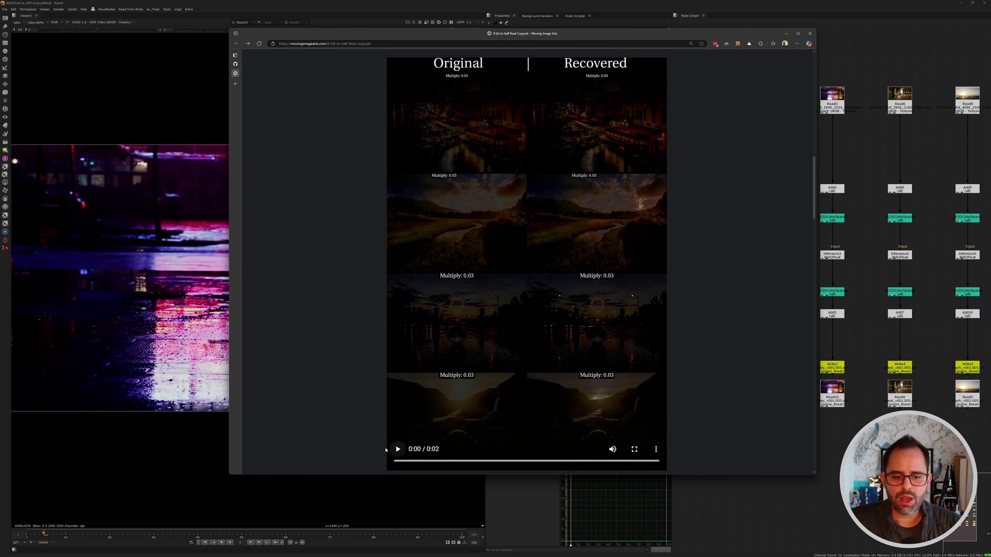
{"action": "scroll", "coordinate": [543, 257], "scroll_direction": "down", "scroll_amount": 1}
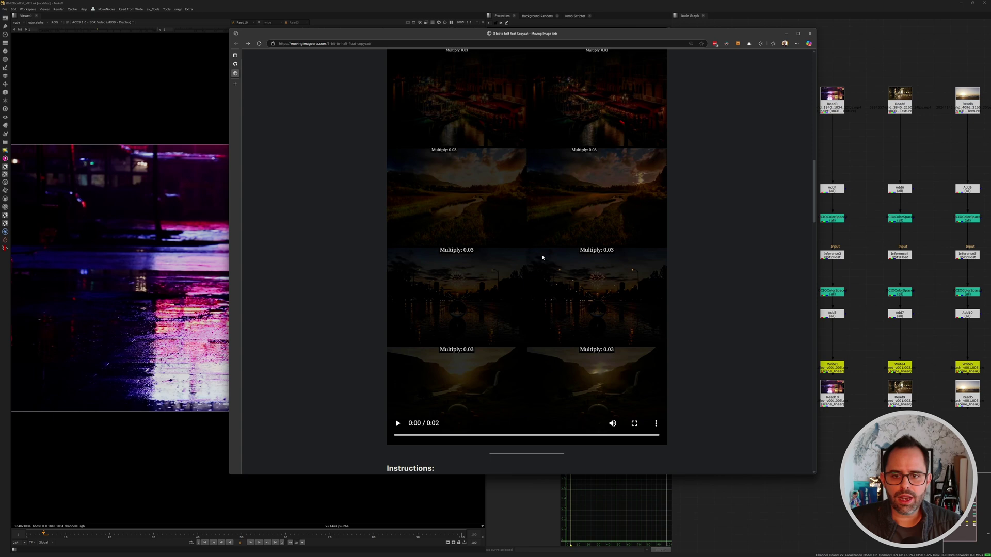
{"action": "scroll", "coordinate": [446, 286], "scroll_direction": "down", "scroll_amount": 6}
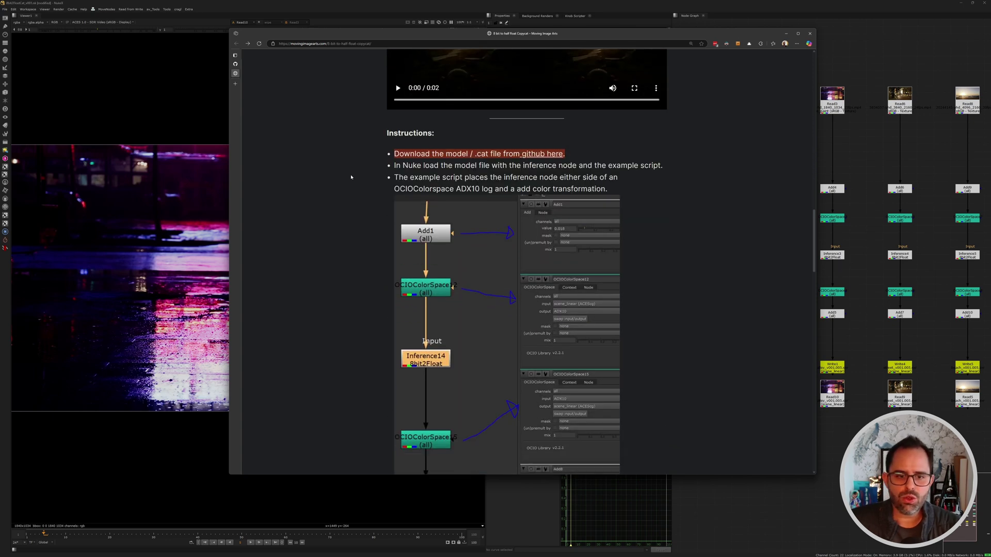
{"action": "scroll", "coordinate": [362, 279], "scroll_direction": "down", "scroll_amount": 3}
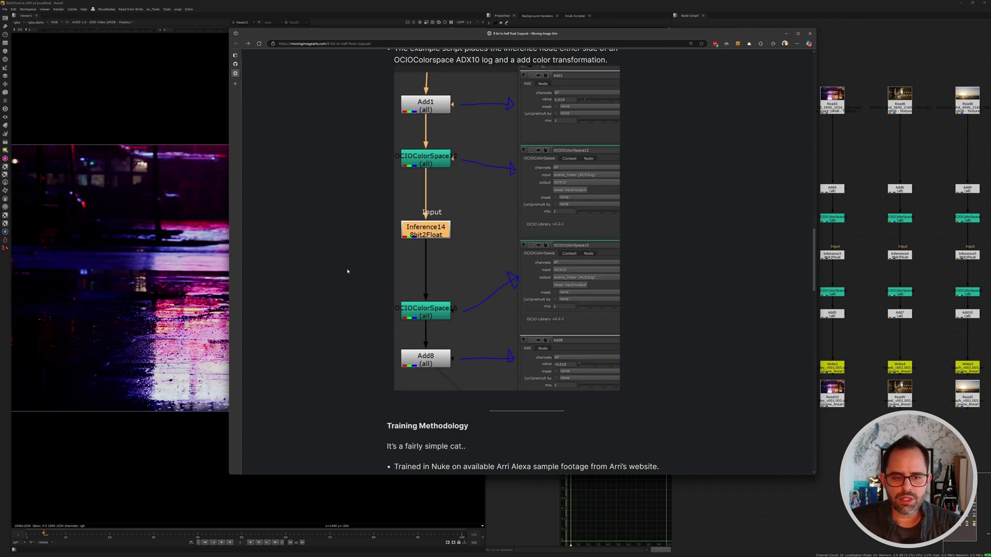
{"action": "scroll", "coordinate": [376, 308], "scroll_direction": "down", "scroll_amount": 5}
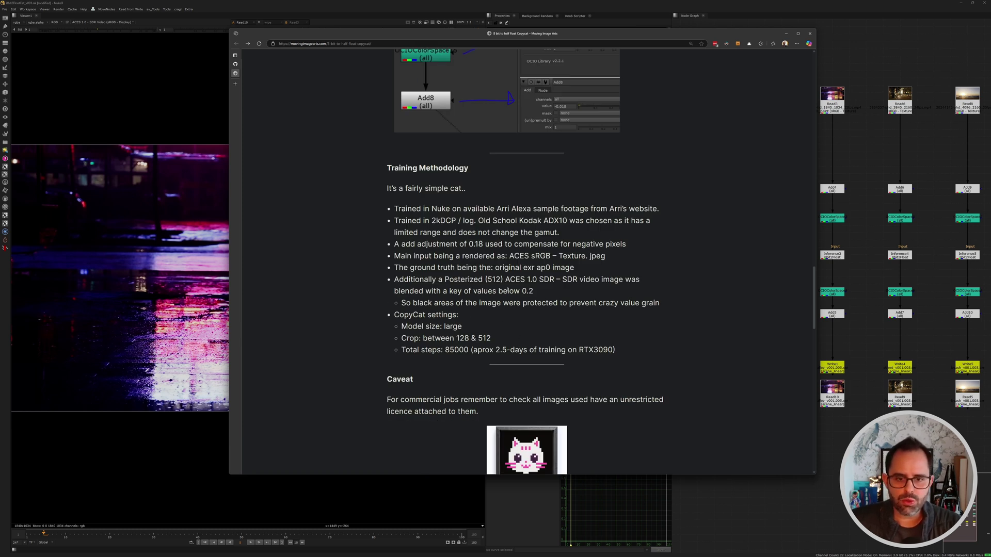
{"action": "left_click_drag", "start_coordinate": [477, 350], "coordinate": [517, 351]}
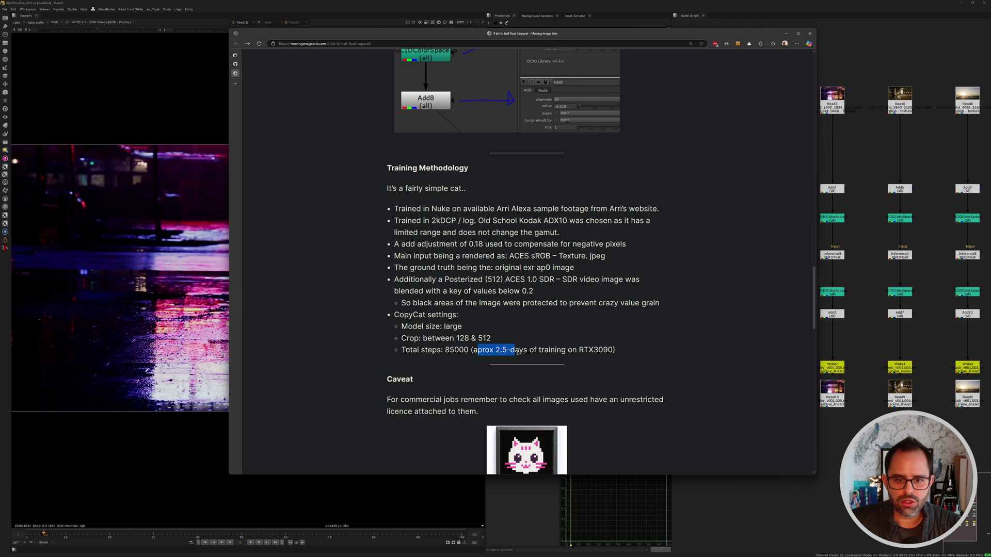
{"action": "left_click", "coordinate": [589, 350]}
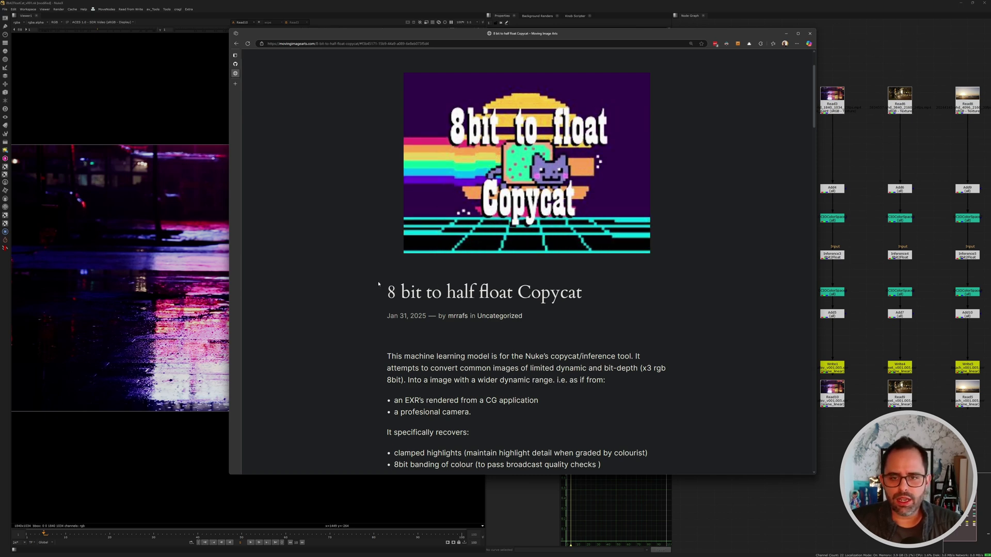
- Open the 8bit2floatCat GitHub repository linked in the article's download instructions
{"action": "scroll", "coordinate": [379, 284], "scroll_direction": "down", "scroll_amount": 7}
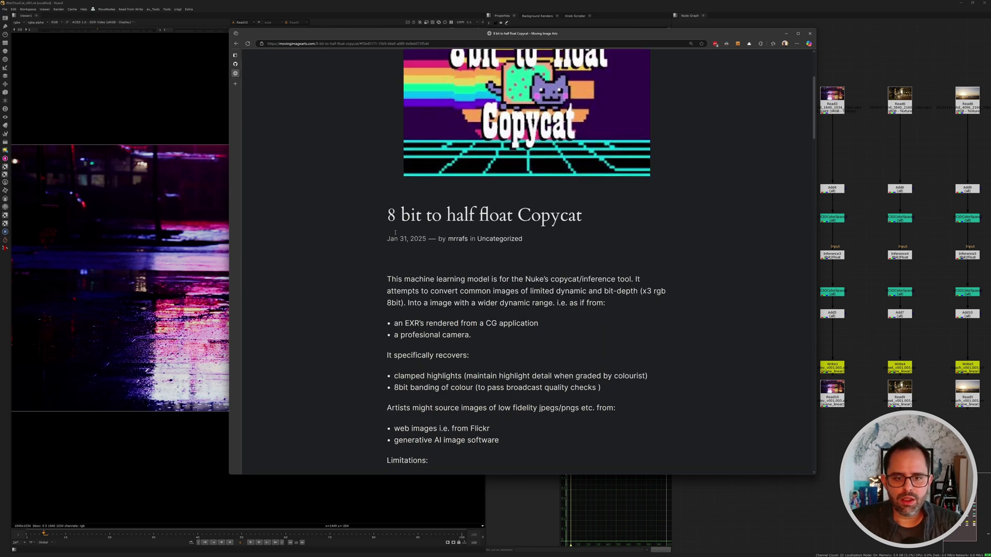
{"action": "scroll", "coordinate": [374, 150], "scroll_direction": "down", "scroll_amount": 8}
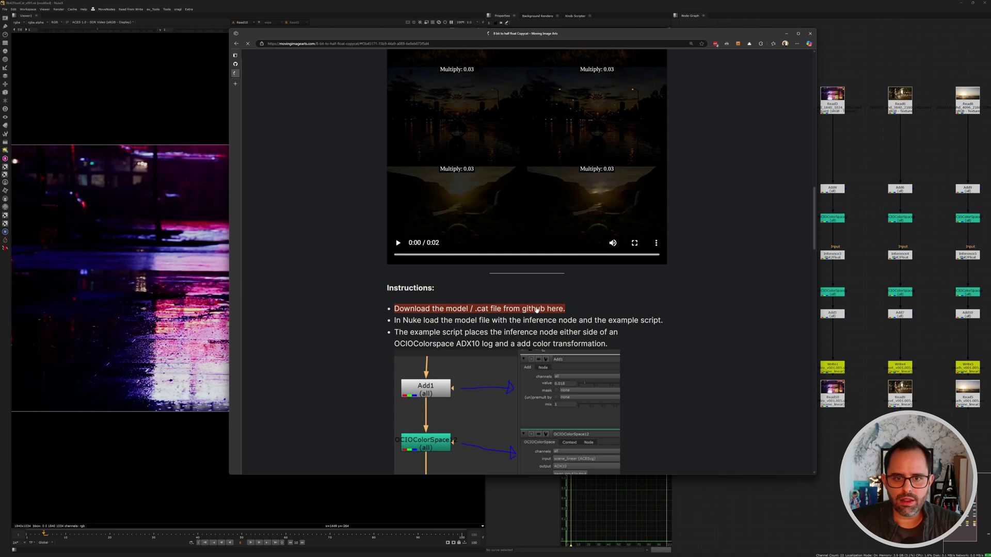
{"action": "left_click", "coordinate": [639, 259]}
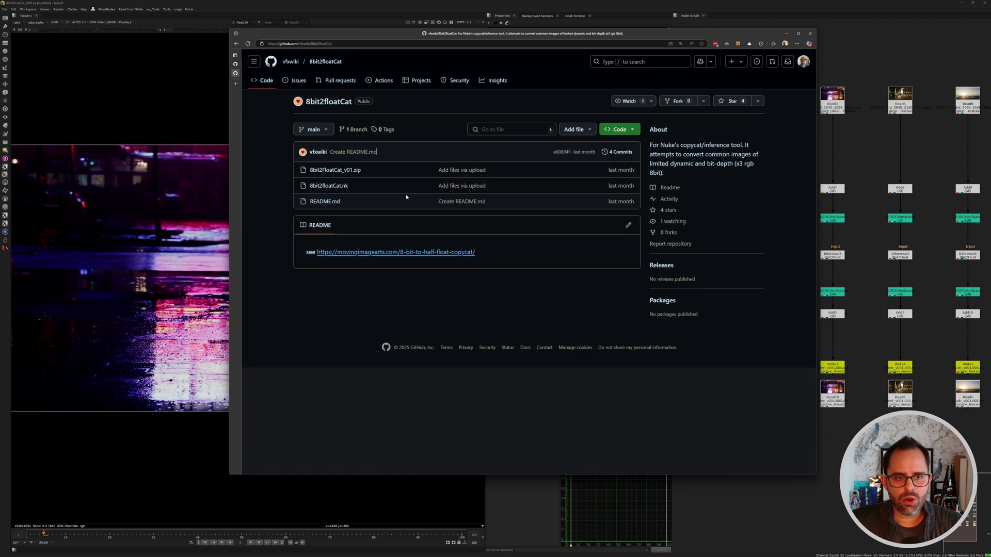
- Switch to the 8bit2FloatCat folder in the file explorer and import 8bit2floatCat.nk into Nuke's node graph
{"action": "key", "text": "alt+Tab"}
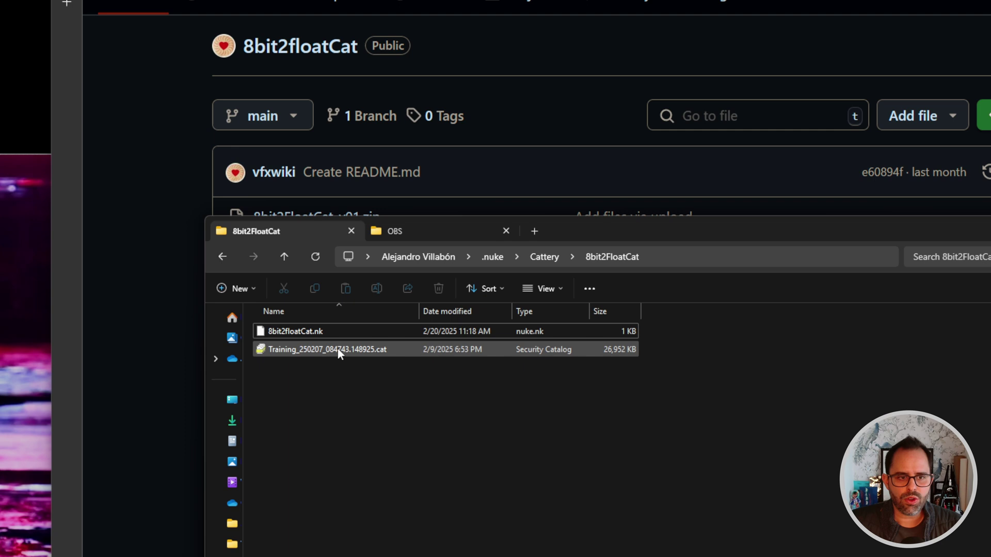
{"action": "left_click", "coordinate": [295, 333]}
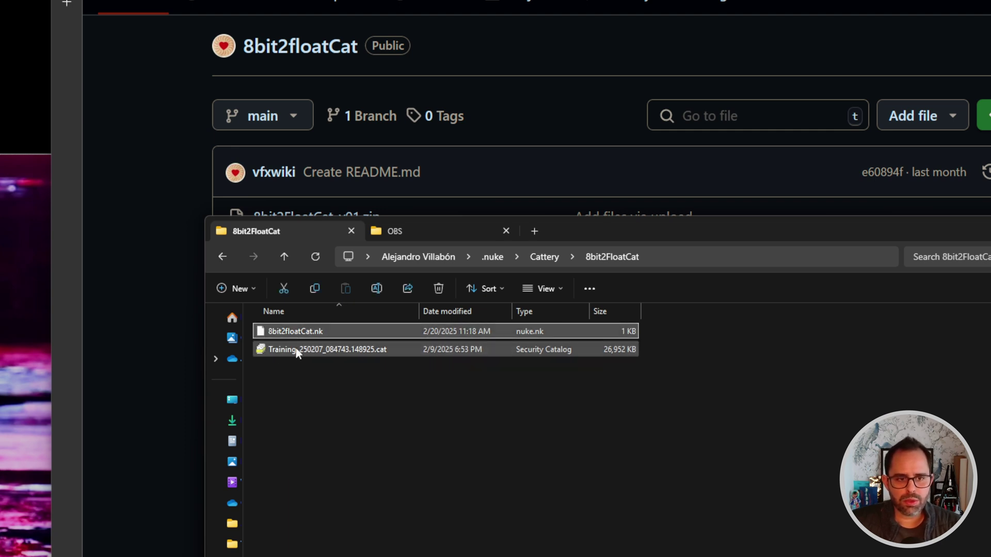
{"action": "left_click", "coordinate": [297, 350]}
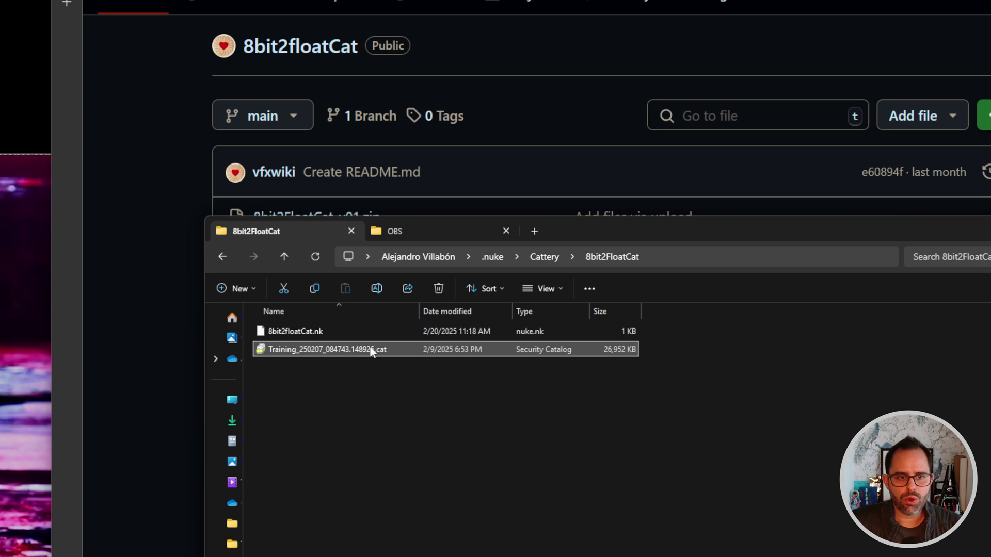
{"action": "left_click_drag", "start_coordinate": [296, 331], "coordinate": [512, 412]}
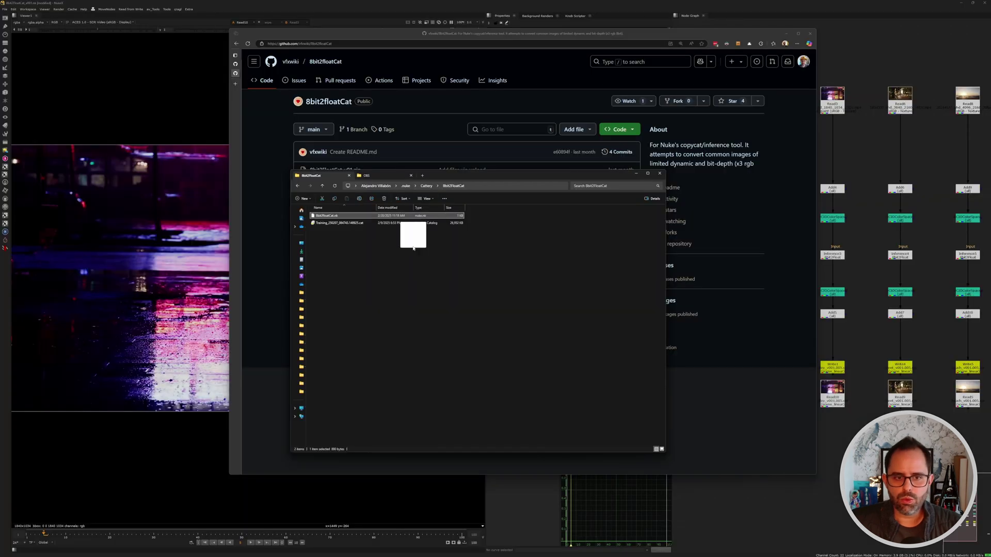
{"action": "left_click_drag", "start_coordinate": [414, 248], "coordinate": [866, 426]}
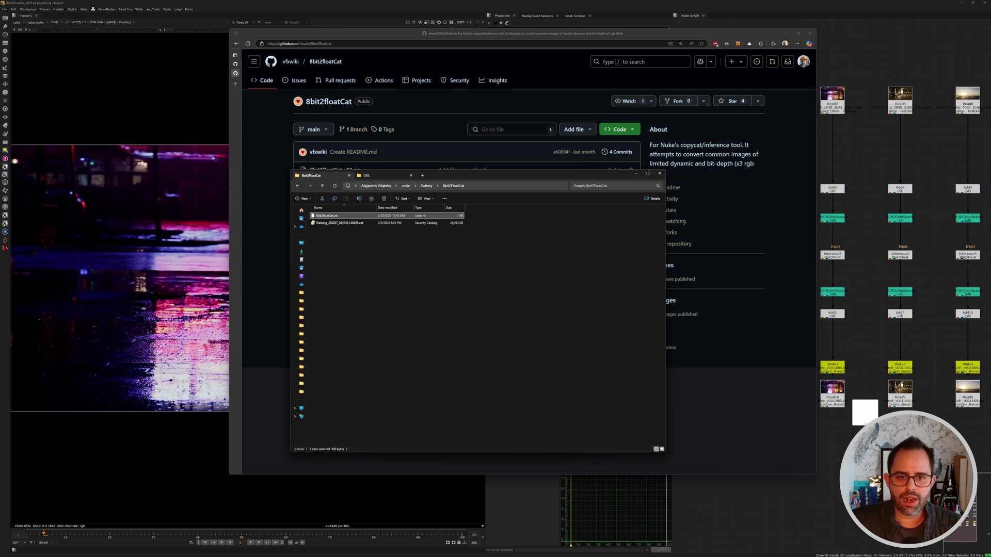
{"action": "left_click_drag", "start_coordinate": [865, 426], "coordinate": [866, 426]}
{"action": "middle_click_drag", "start_coordinate": [778, 214], "coordinate": [732, 186]}
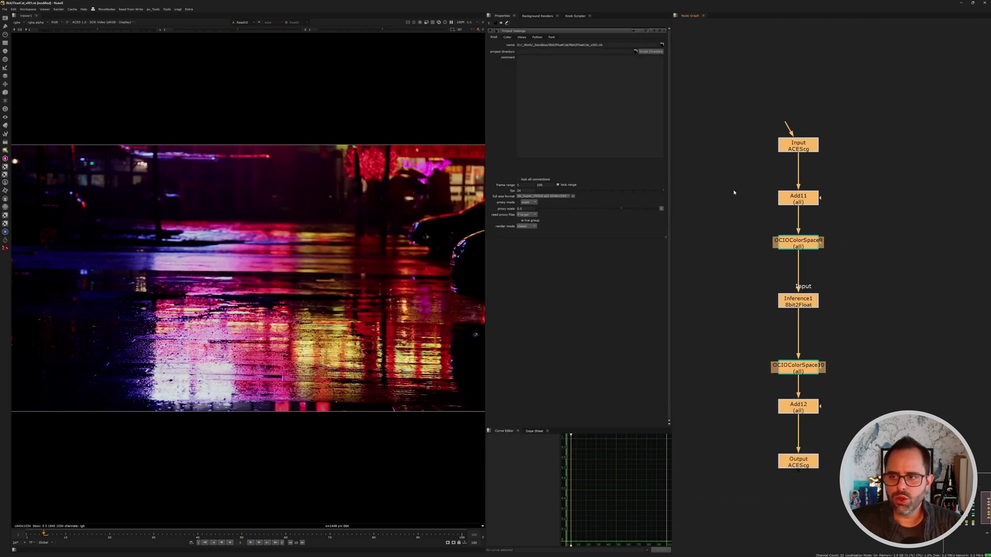
{"action": "left_click_drag", "start_coordinate": [723, 52], "coordinate": [891, 517]}
{"action": "left_click", "coordinate": [740, 273]}
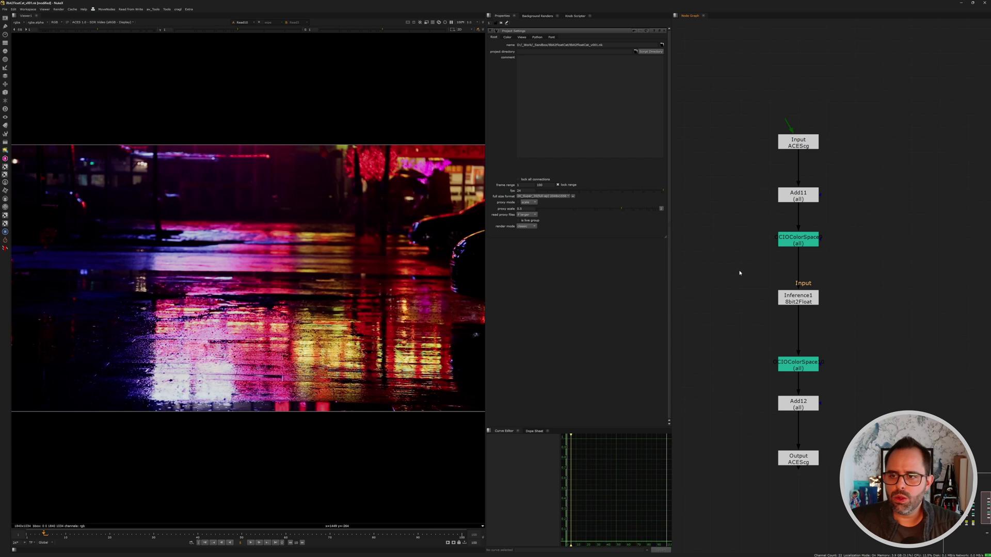
{"action": "left_click_drag", "start_coordinate": [734, 151], "coordinate": [866, 429]}
{"action": "left_click_drag", "start_coordinate": [731, 169], "coordinate": [864, 434]}
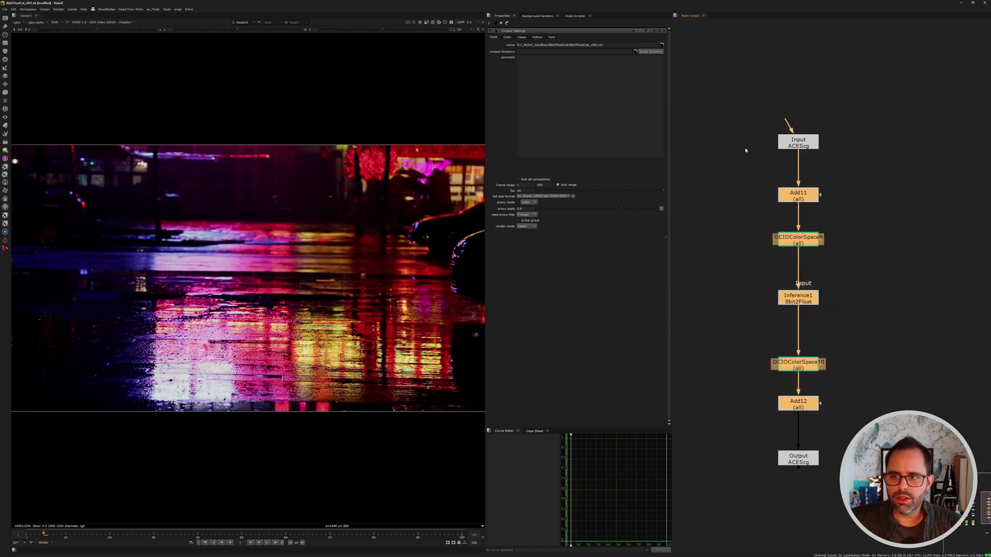
- Delete the Input ACEScg and Output ACEScg nodes at the two ends of the imported chain
{"action": "left_click_drag", "start_coordinate": [724, 117], "coordinate": [880, 160]}
{"action": "scroll", "coordinate": [790, 124], "scroll_direction": "up", "scroll_amount": 4}
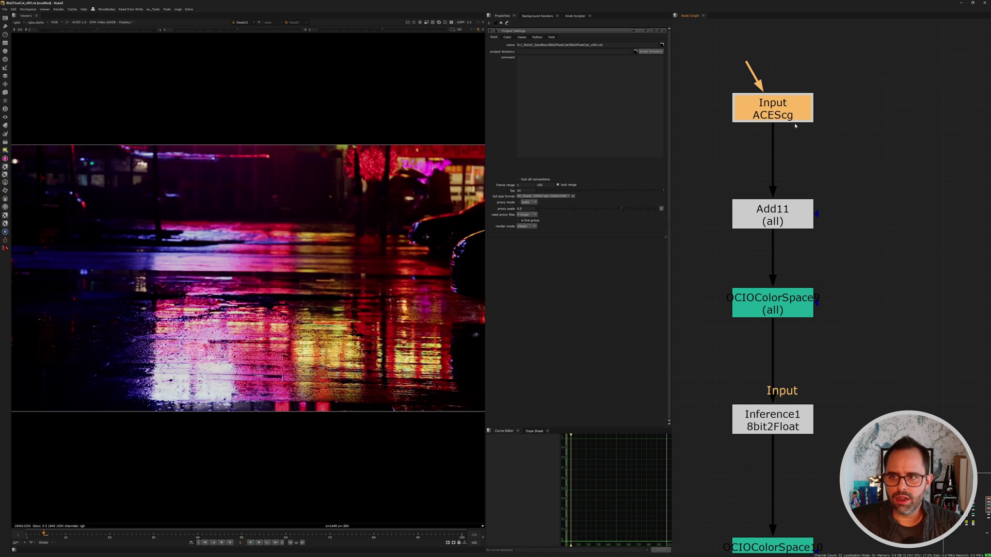
{"action": "key", "text": "Delete"}
{"action": "scroll", "coordinate": [790, 130], "scroll_direction": "down", "scroll_amount": 3}
{"action": "middle_click_drag", "start_coordinate": [797, 135], "coordinate": [791, 34]}
{"action": "left_click_drag", "start_coordinate": [715, 351], "coordinate": [877, 431]}
{"action": "scroll", "coordinate": [797, 395], "scroll_direction": "up", "scroll_amount": 2}
{"action": "key", "text": "Delete"}
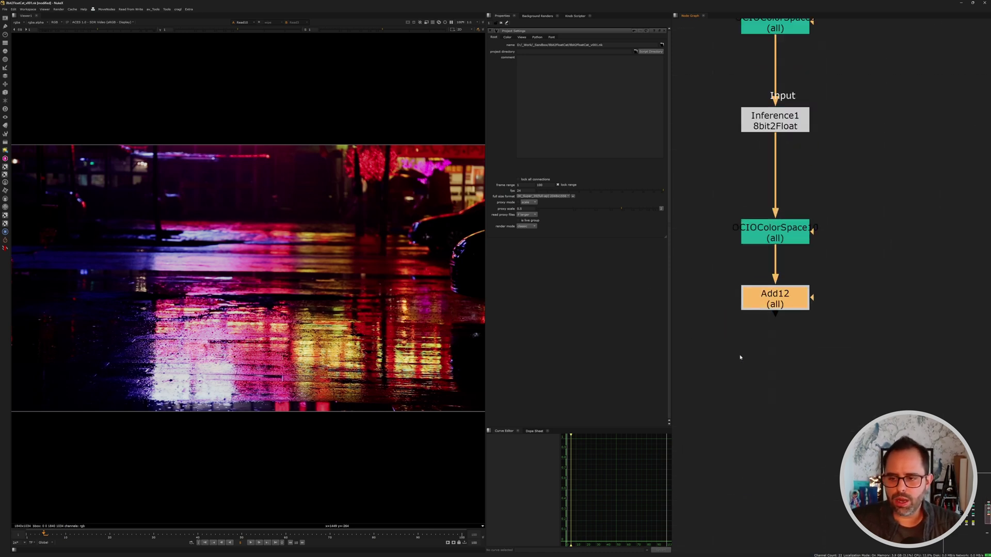
- Open the properties of both OCIOColorSpace nodes and Inference1 to check their color space and model file settings
{"action": "middle_click_drag", "start_coordinate": [730, 221], "coordinate": [793, 271]}
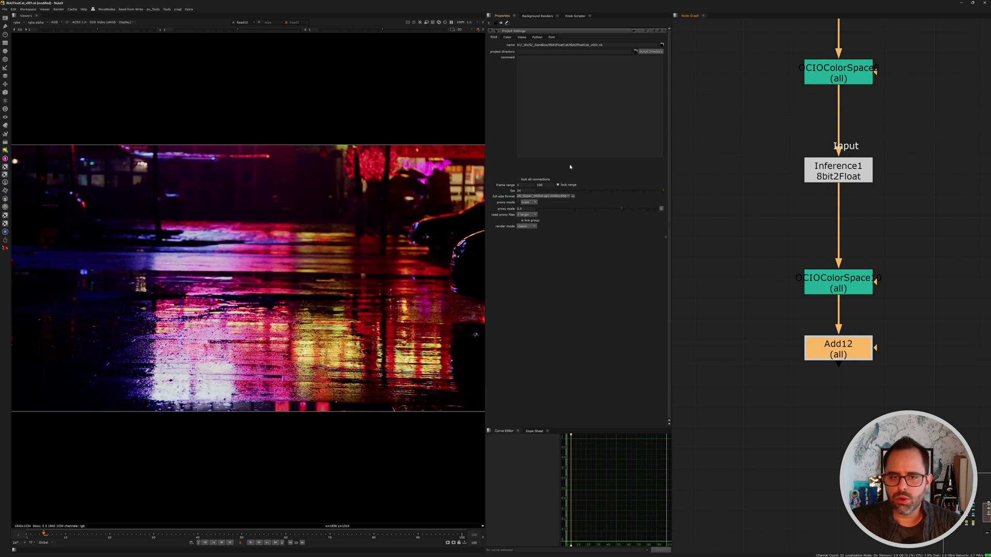
{"action": "middle_click_drag", "start_coordinate": [741, 246], "coordinate": [747, 334]}
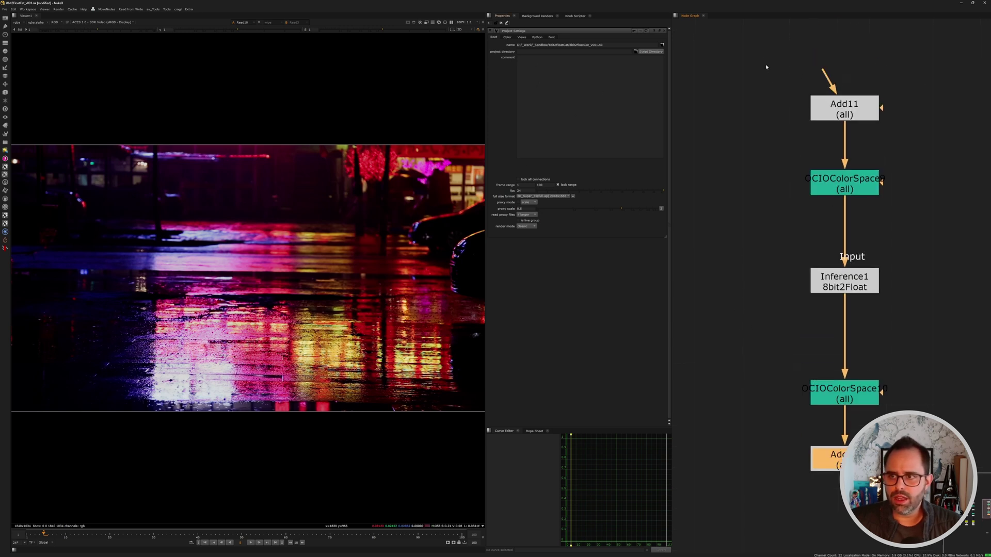
{"action": "left_click_drag", "start_coordinate": [766, 67], "coordinate": [911, 253]}
{"action": "left_click", "coordinate": [774, 354]}
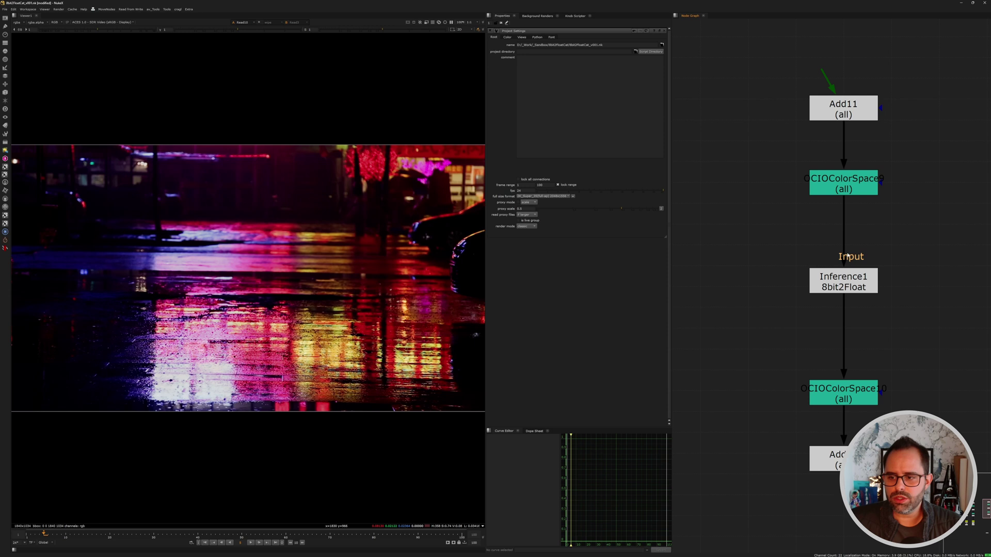
{"action": "double_click", "coordinate": [840, 395]}
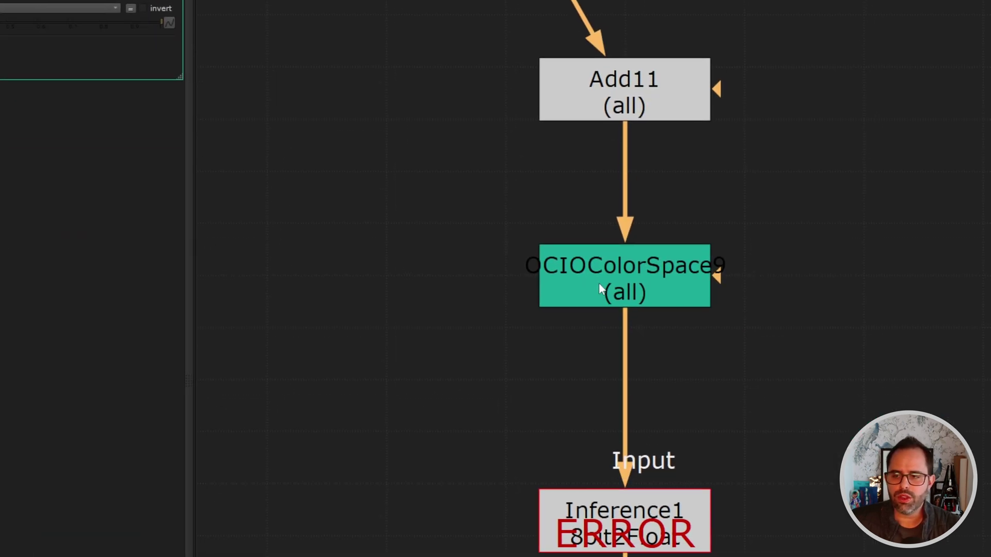
{"action": "double_click", "coordinate": [601, 289]}
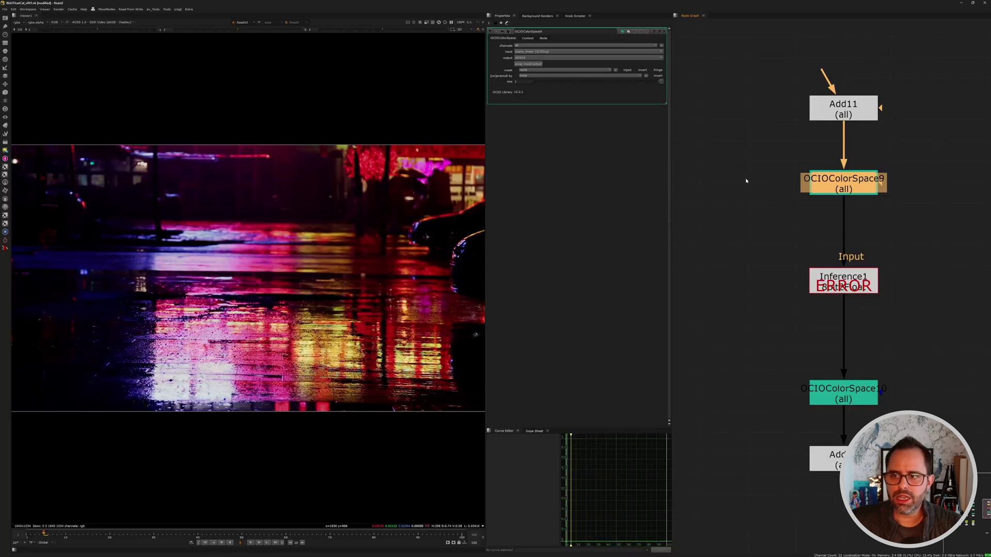
{"action": "left_click", "coordinate": [761, 221]}
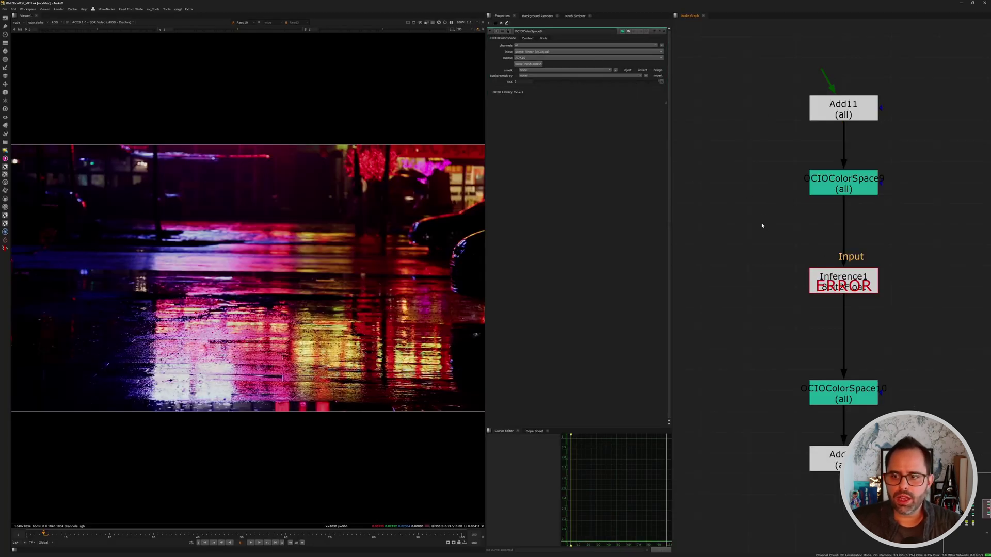
{"action": "double_click", "coordinate": [845, 283]}
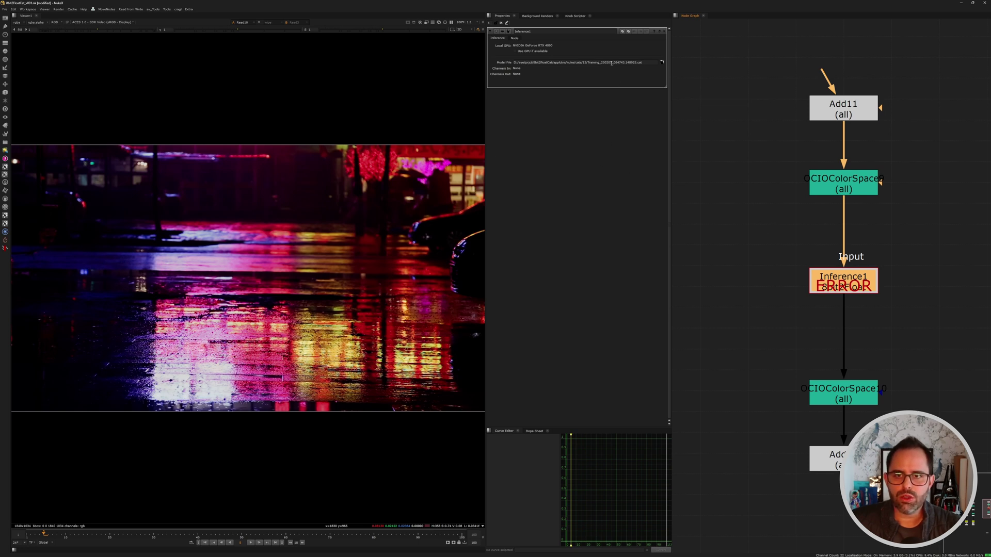
- Delete the whole imported chain, from the first Add node through Inference1 to the last Add node
{"action": "scroll", "coordinate": [746, 236], "scroll_direction": "down", "scroll_amount": 4}
{"action": "left_click", "coordinate": [748, 235]}
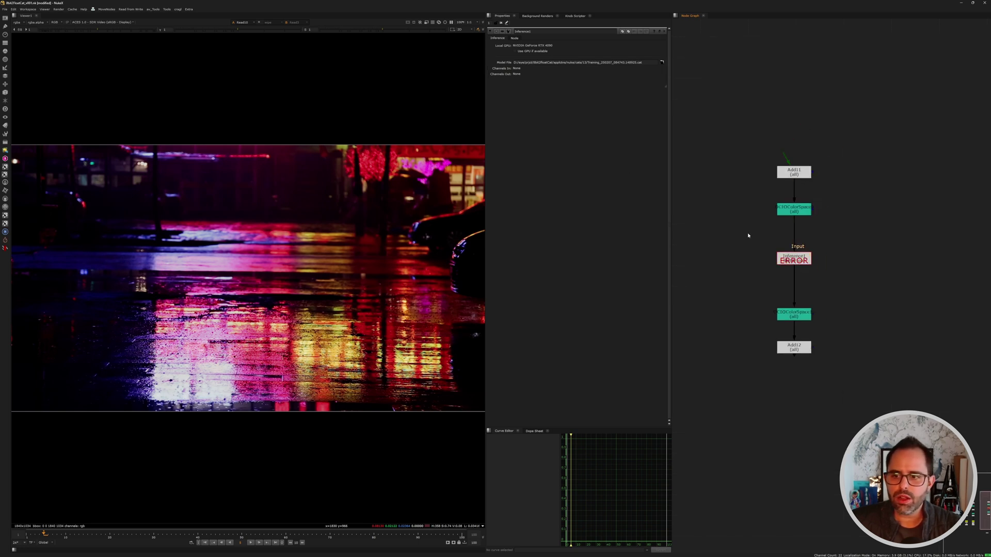
{"action": "left_click_drag", "start_coordinate": [751, 147], "coordinate": [871, 419]}
{"action": "key", "text": "Delete"}
- Show the first Read node of the existing node columns in the viewer and examine its image up close
{"action": "scroll", "coordinate": [878, 294], "scroll_direction": "down", "scroll_amount": 5}
{"action": "middle_click_drag", "start_coordinate": [686, 289], "coordinate": [808, 268]}
{"action": "scroll", "coordinate": [767, 266], "scroll_direction": "up", "scroll_amount": 2}
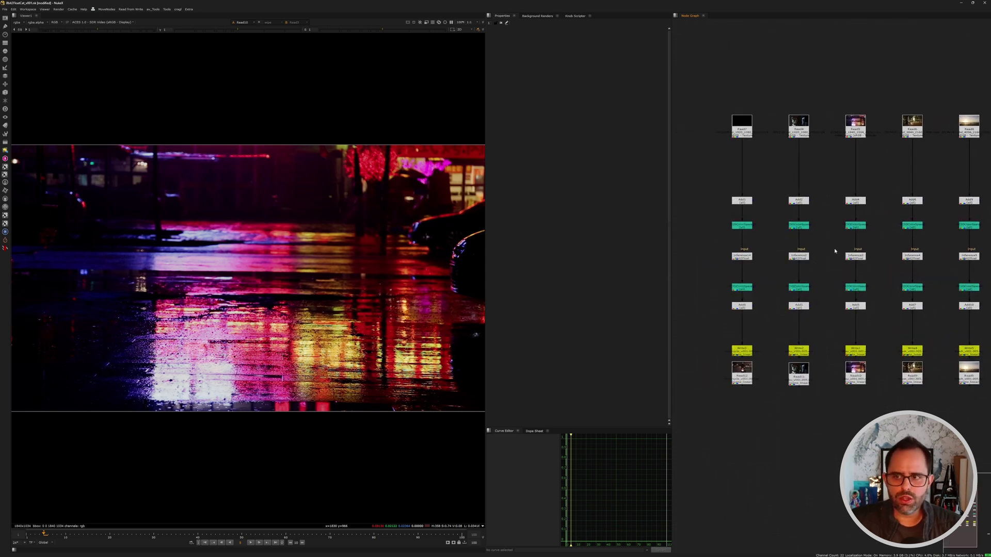
{"action": "middle_click_drag", "start_coordinate": [724, 215], "coordinate": [733, 196]}
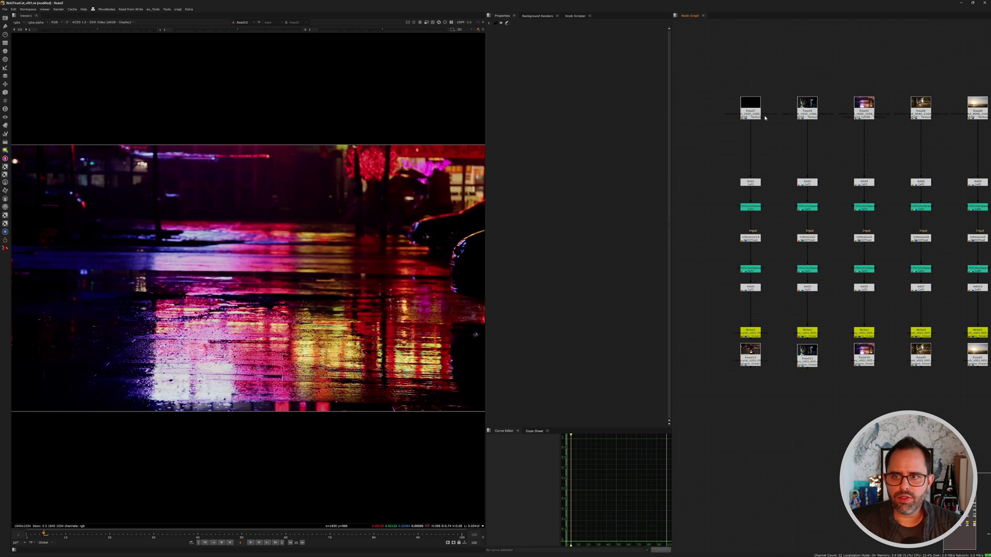
{"action": "key", "text": "1"}
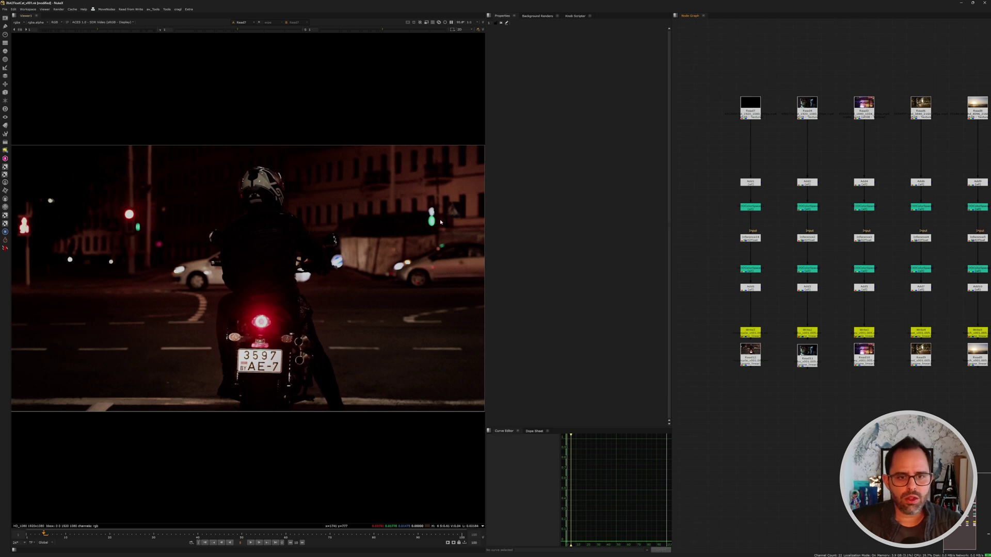
{"action": "scroll", "coordinate": [248, 359], "scroll_direction": "up", "scroll_amount": 4}
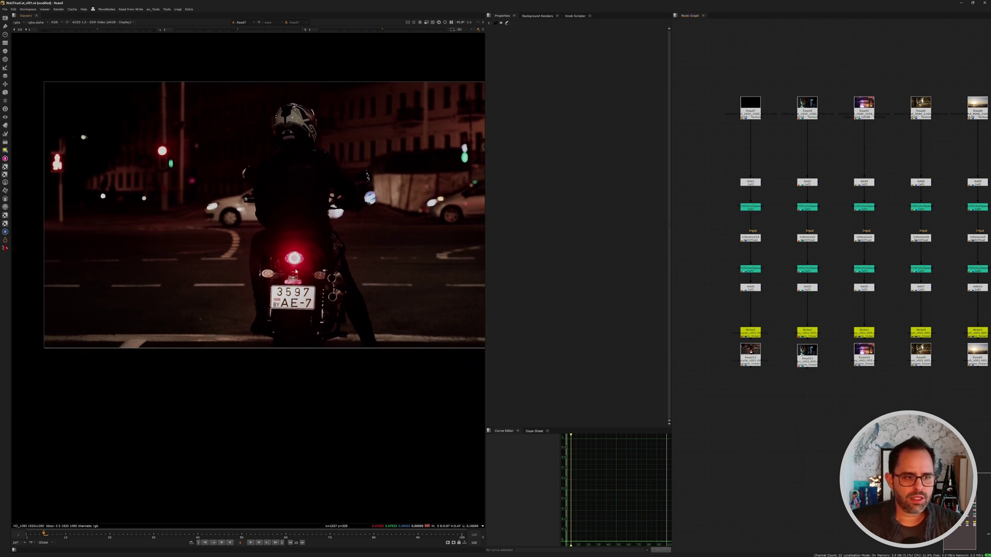
- Darken the viewer gain for the first column's source Read image and examine the clipped tail light and headlights up close
{"action": "middle_click_drag", "start_coordinate": [263, 243], "coordinate": [318, 296]}
{"action": "middle_click_drag", "start_coordinate": [98, 162], "coordinate": [150, 188]}
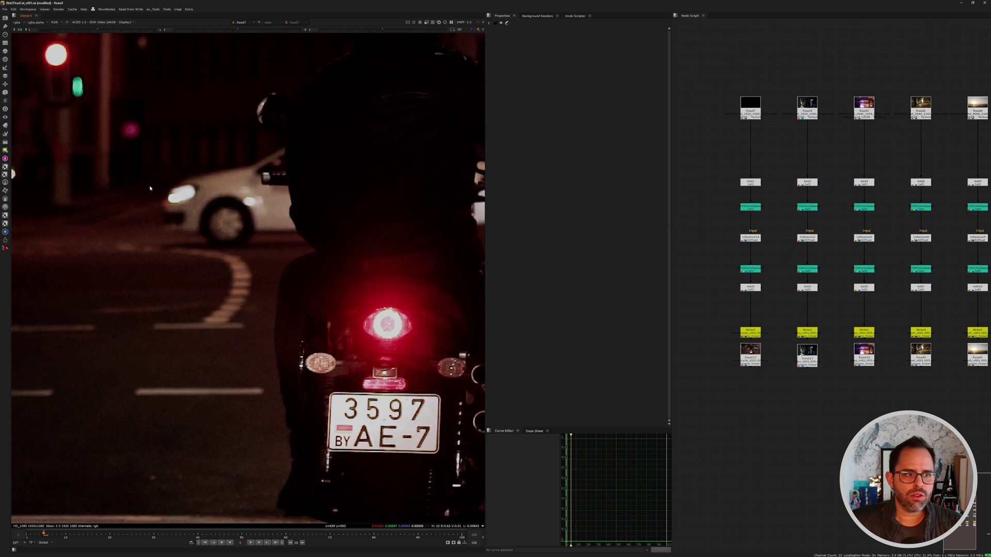
{"action": "scroll", "coordinate": [231, 247], "scroll_direction": "down", "scroll_amount": 2}
{"action": "scroll", "coordinate": [269, 292], "scroll_direction": "up", "scroll_amount": 1}
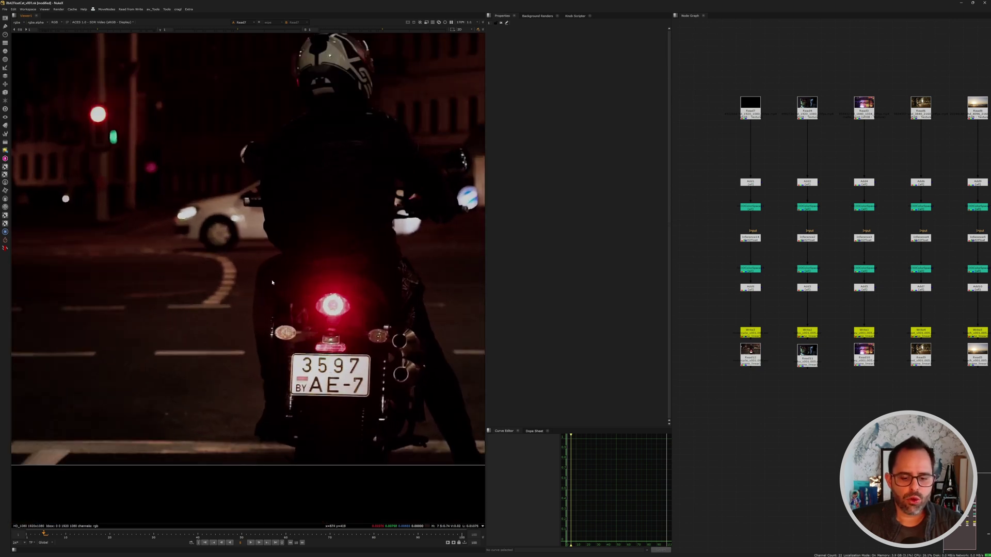
{"action": "left_click", "coordinate": [750, 109]}
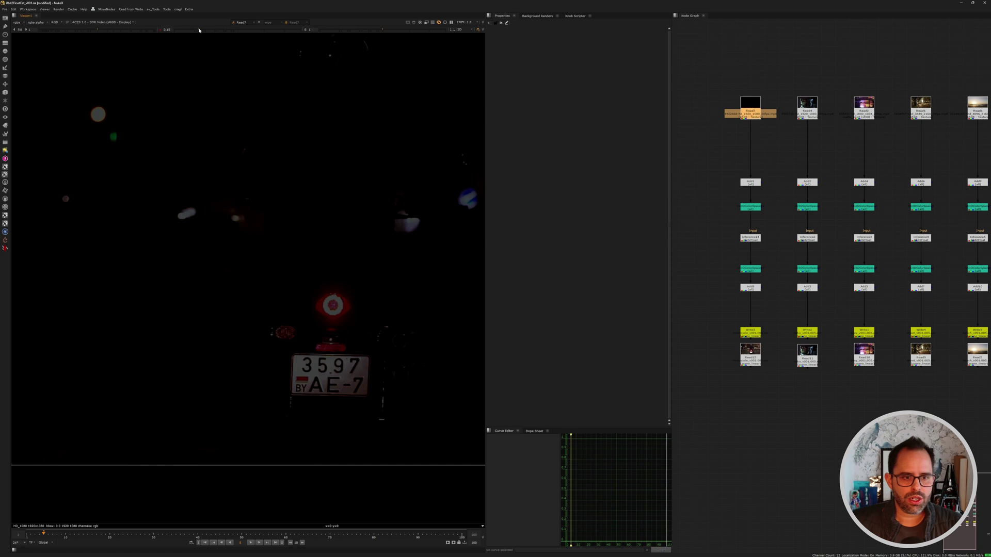
{"action": "scroll", "coordinate": [310, 324], "scroll_direction": "up", "scroll_amount": 3}
{"action": "middle_click_drag", "start_coordinate": [120, 159], "coordinate": [218, 201]}
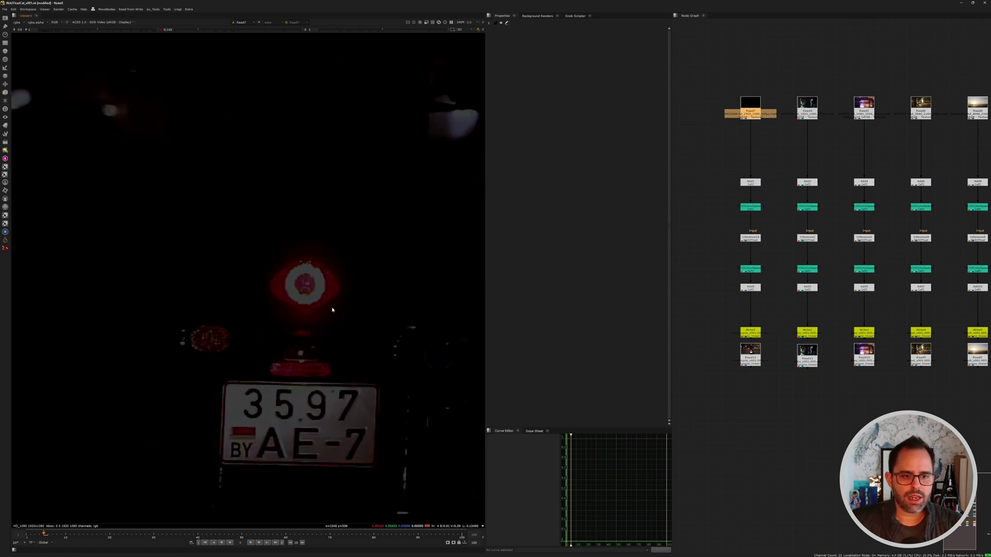
{"action": "scroll", "coordinate": [332, 310], "scroll_direction": "up", "scroll_amount": 2}
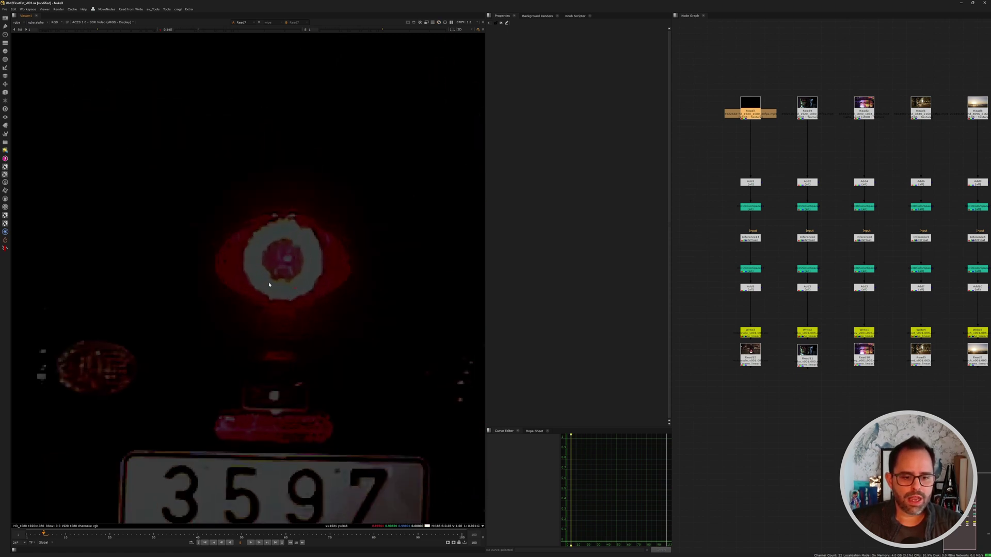
{"action": "scroll", "coordinate": [244, 253], "scroll_direction": "down", "scroll_amount": 4}
{"action": "middle_click_drag", "start_coordinate": [244, 253], "coordinate": [468, 410]}
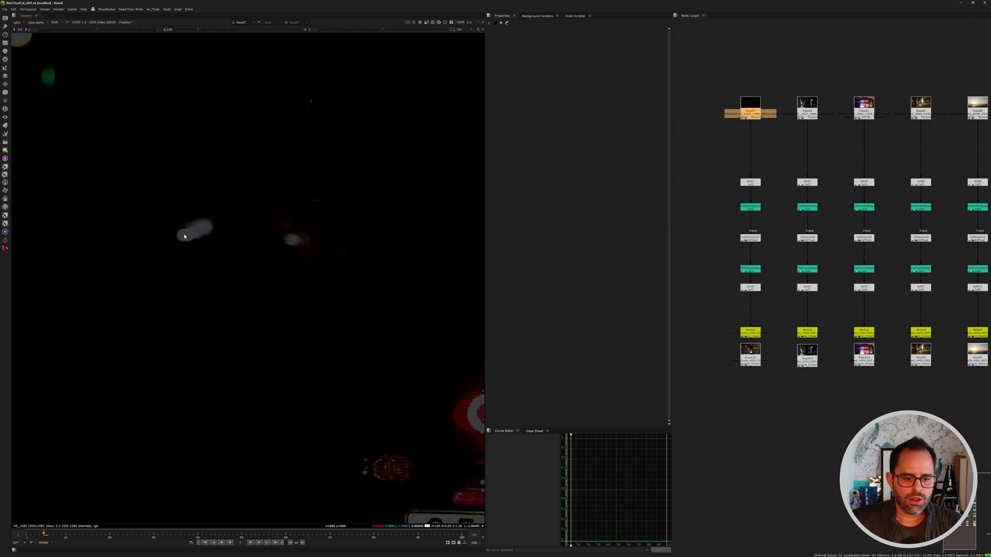
{"action": "scroll", "coordinate": [308, 294], "scroll_direction": "down", "scroll_amount": 2}
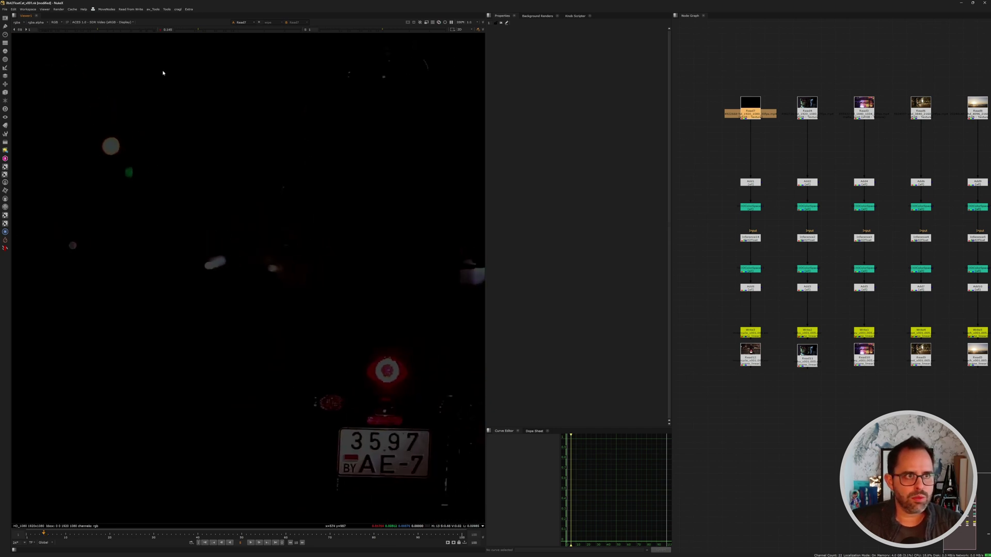
- Assign the first column's rendered Read node to viewer input 2 and its source Read node to viewer input 1
{"action": "left_click_drag", "start_coordinate": [728, 91], "coordinate": [798, 156]}
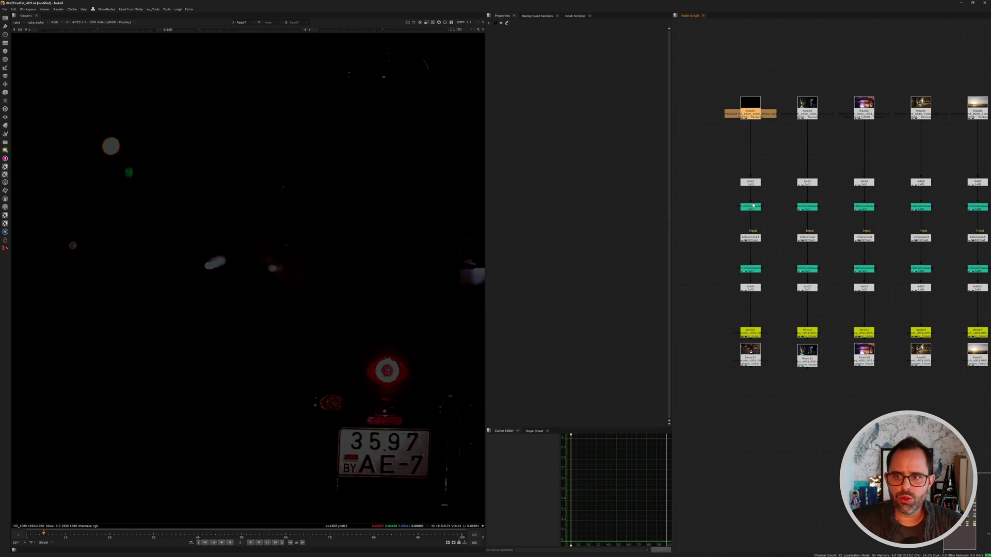
{"action": "scroll", "coordinate": [761, 203], "scroll_direction": "up", "scroll_amount": 1}
{"action": "middle_click_drag", "start_coordinate": [762, 203], "coordinate": [741, 144]}
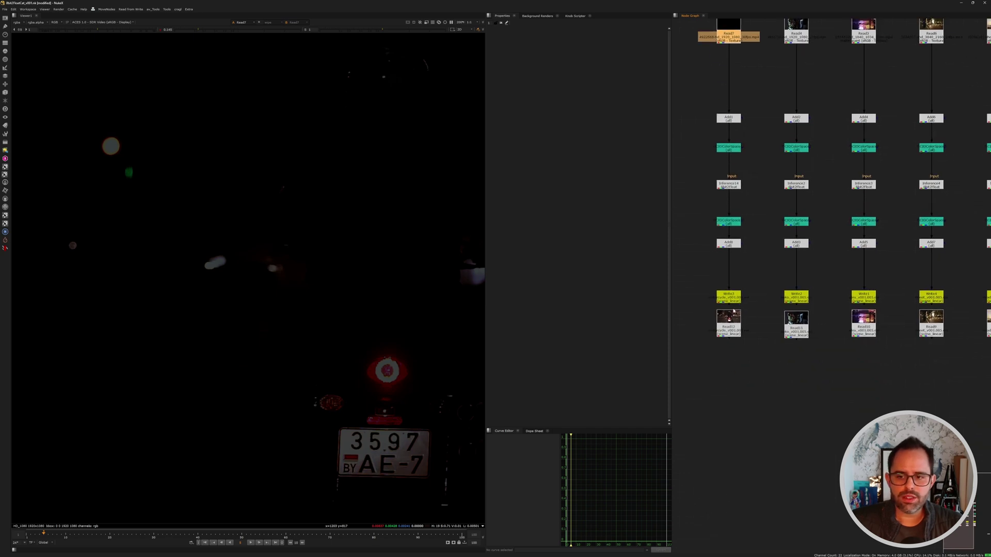
{"action": "left_click_drag", "start_coordinate": [699, 314], "coordinate": [746, 357]}
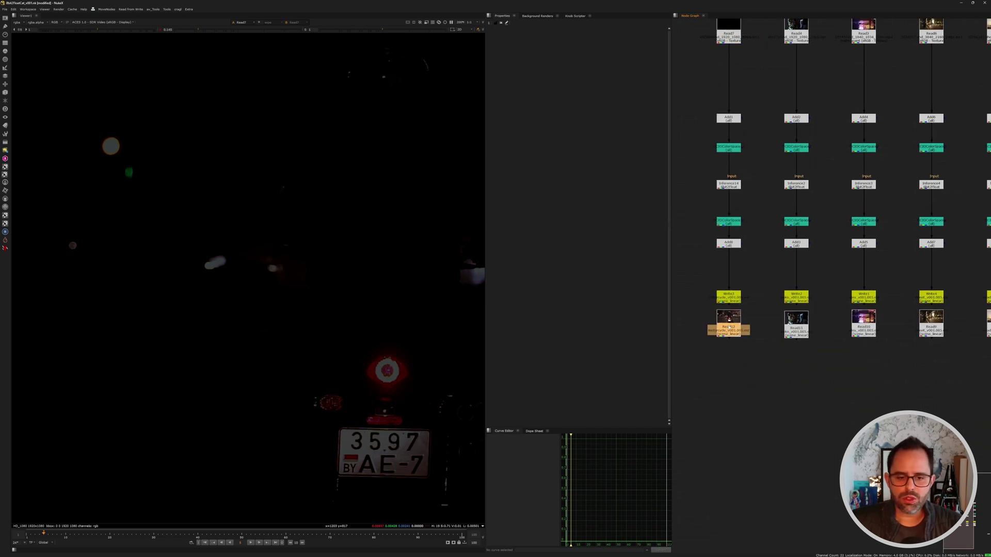
{"action": "key", "text": "2"}
{"action": "left_click", "coordinate": [735, 383]}
{"action": "middle_click_drag", "start_coordinate": [724, 48], "coordinate": [743, 106]}
{"action": "left_click", "coordinate": [745, 97]}
{"action": "key", "text": "1"}
{"action": "left_click", "coordinate": [695, 284]}
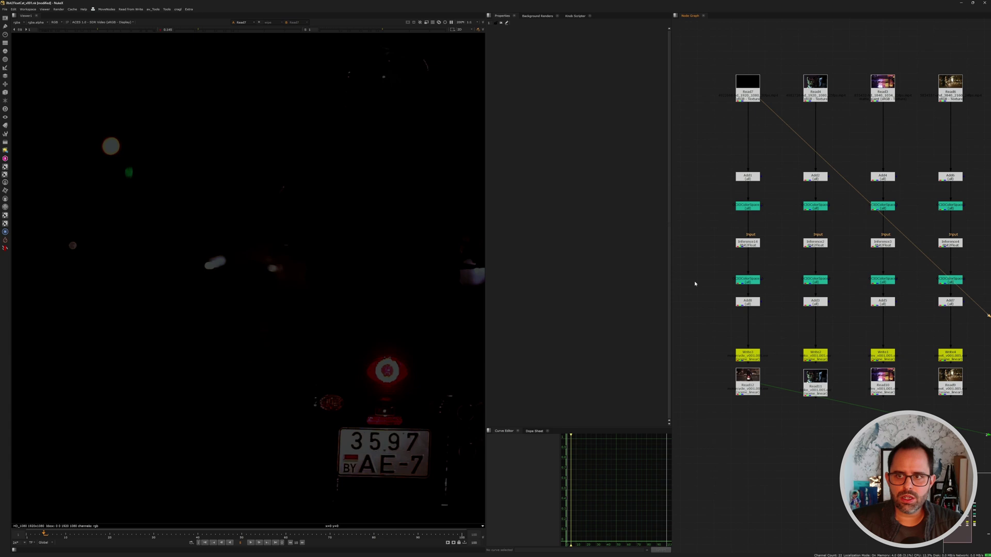
- Compare the first column's source and rendered images by alternating between the two viewer inputs at reduced gain
{"action": "left_click", "coordinate": [748, 386]}
{"action": "key", "text": "1"}
{"action": "key", "text": "2"}
{"action": "key", "text": "1"}
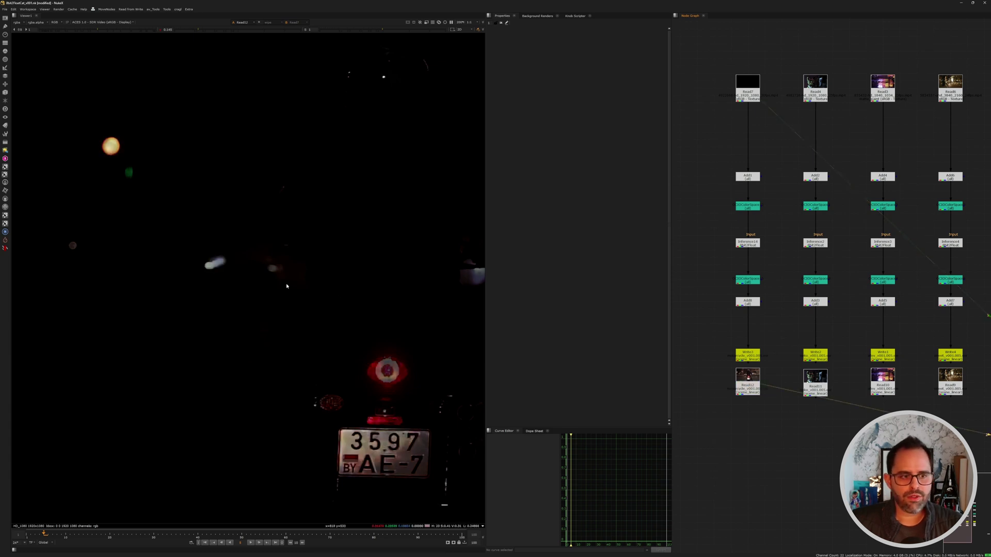
{"action": "key", "text": "2"}
{"action": "key", "text": "1"}
- Compare the traffic light highlights up close between the source and rendered motorcycle images
{"action": "scroll", "coordinate": [97, 156], "scroll_direction": "up", "scroll_amount": 4}
{"action": "middle_click_drag", "start_coordinate": [108, 165], "coordinate": [182, 218]}
{"action": "key", "text": "1"}
{"action": "key", "text": "2"}
{"action": "key", "text": "1"}
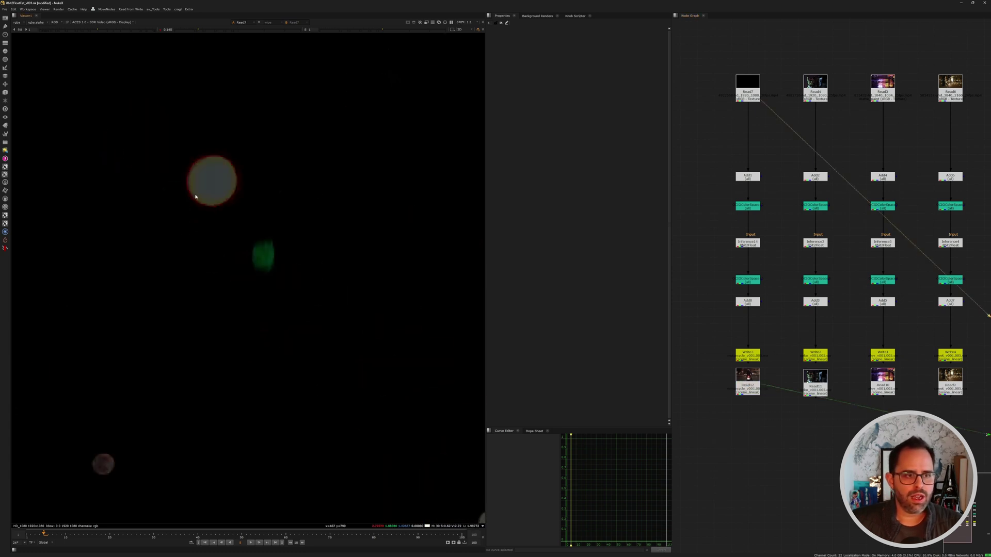
{"action": "key", "text": "2"}
{"action": "key", "text": "1"}
{"action": "key", "text": "2"}
{"action": "key", "text": "1"}
{"action": "key", "text": "2"}
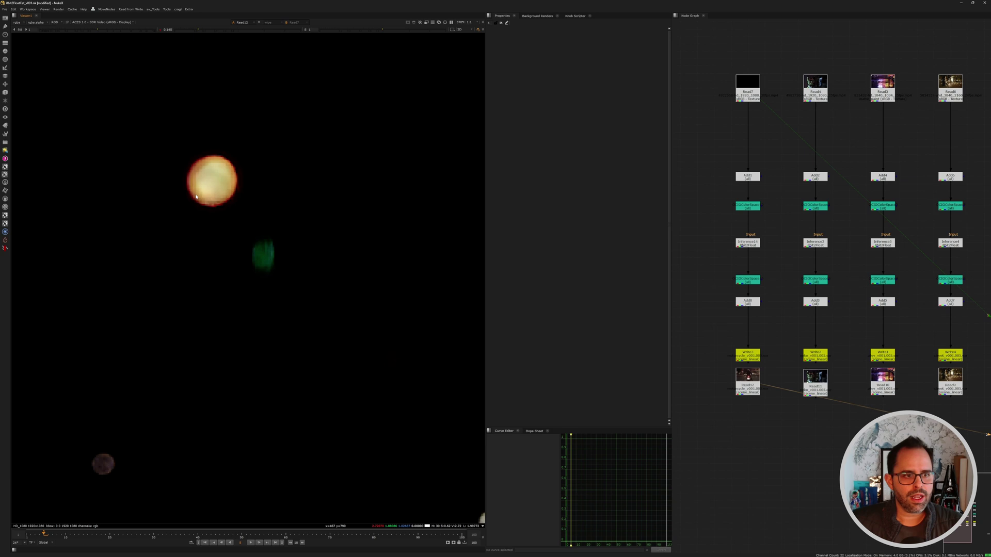
- Vary the viewer gain to check the traffic light's highlight range, comparing the source and rendered images repeatedly
{"action": "left_click_drag", "start_coordinate": [240, 31], "coordinate": [197, 31]}
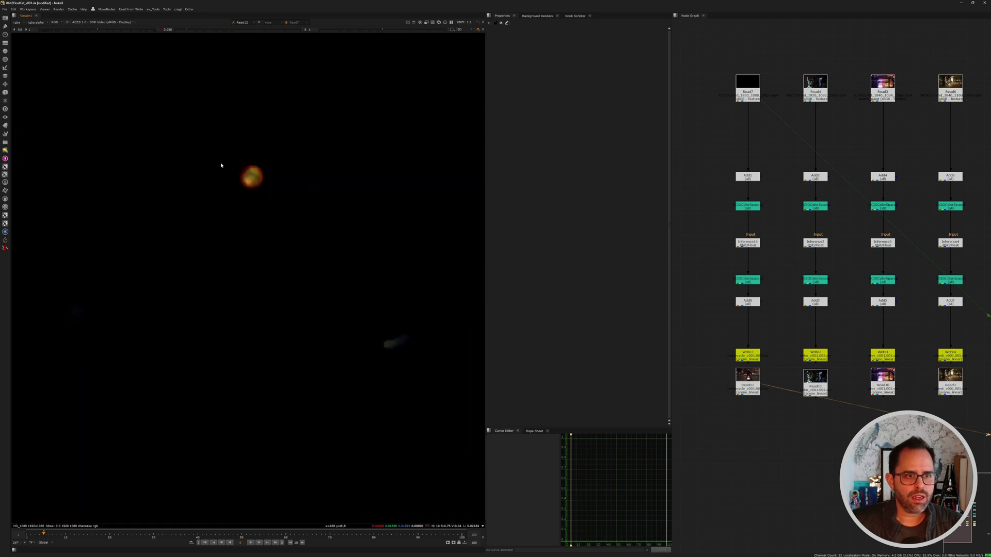
{"action": "key", "text": "2"}
{"action": "scroll", "coordinate": [246, 171], "scroll_direction": "up", "scroll_amount": 2}
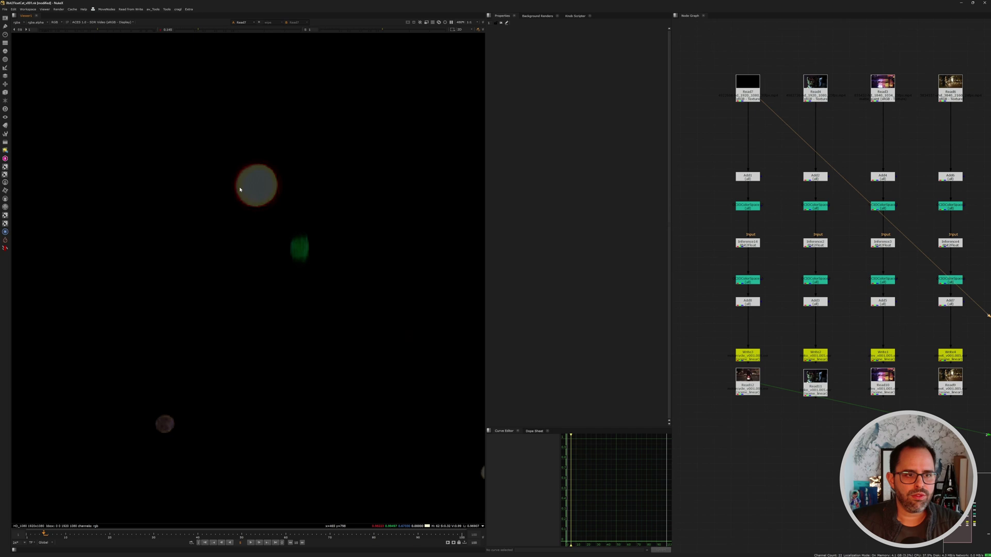
{"action": "key", "text": "2"}
{"action": "key", "text": "1"}
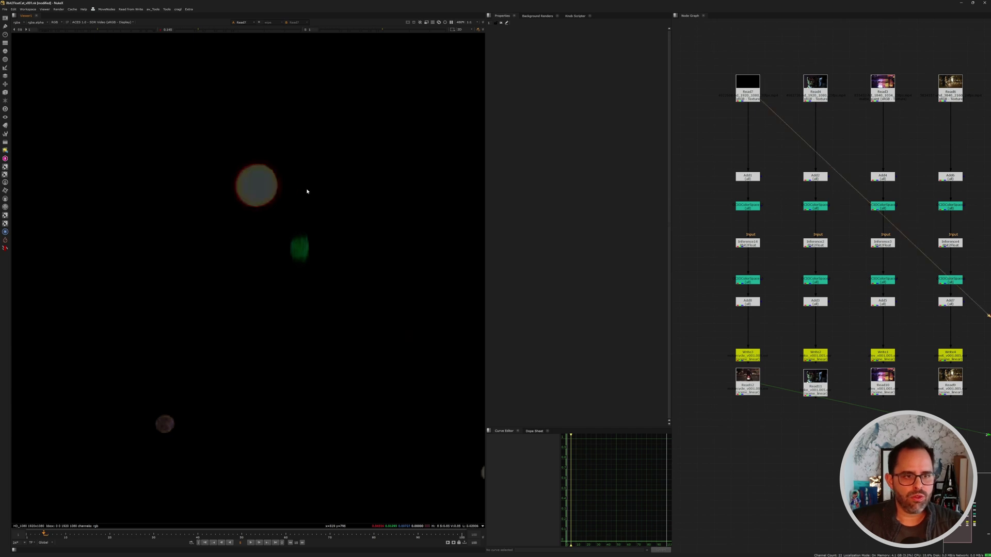
{"action": "key", "text": "2"}
{"action": "key", "text": "1"}
{"action": "key", "text": "2"}
{"action": "key", "text": "1"}
{"action": "key", "text": "2"}
{"action": "key", "text": "1"}
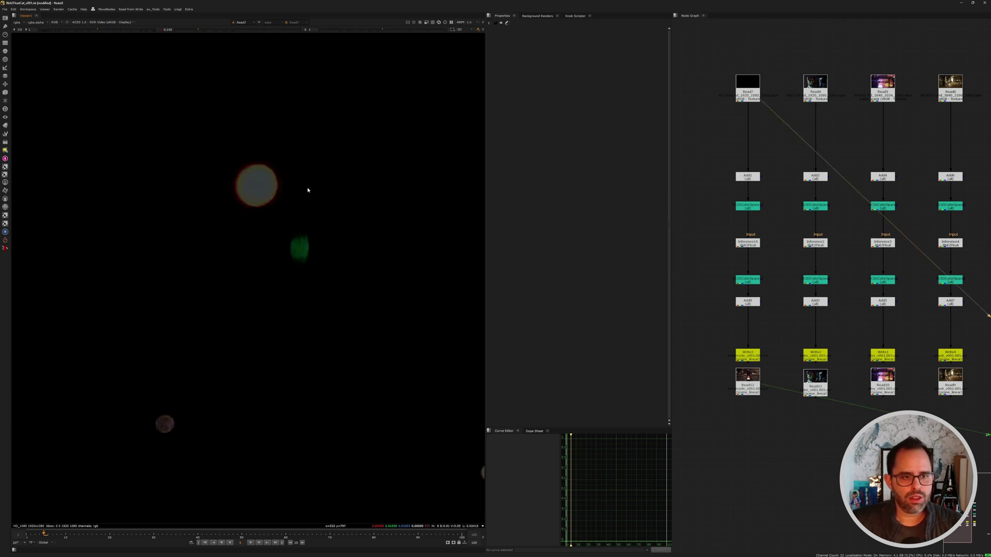
- Examine the motorcycle's tail light and licence plate at reduced gain, comparing the source and rendered images
{"action": "key", "text": "2"}
{"action": "scroll", "coordinate": [308, 190], "scroll_direction": "down", "scroll_amount": 4}
{"action": "middle_click_drag", "start_coordinate": [173, 189], "coordinate": [239, 195]}
{"action": "middle_click_drag", "start_coordinate": [396, 239], "coordinate": [174, 148]}
{"action": "scroll", "coordinate": [255, 237], "scroll_direction": "up", "scroll_amount": 2}
{"action": "middle_click_drag", "start_coordinate": [407, 370], "coordinate": [210, 197]}
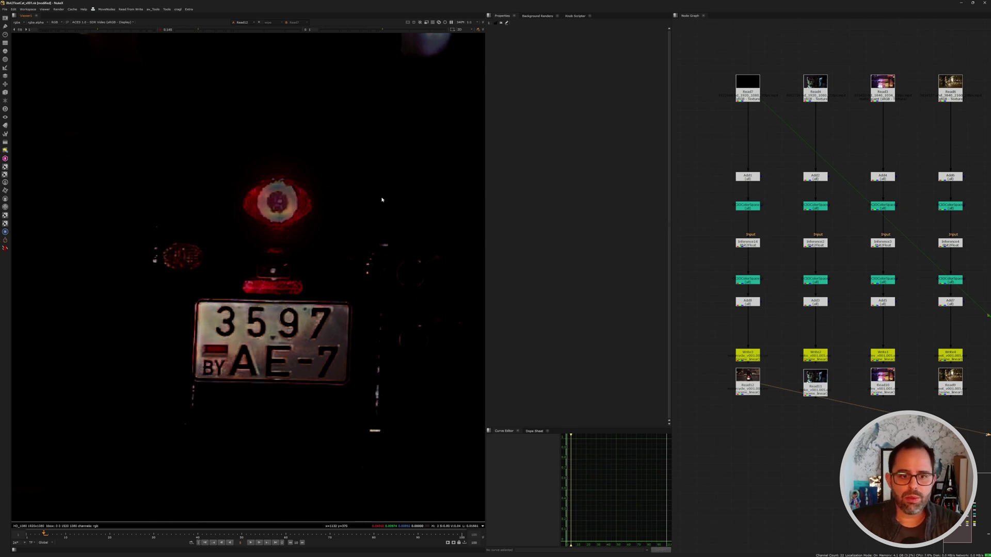
{"action": "key", "text": "1"}
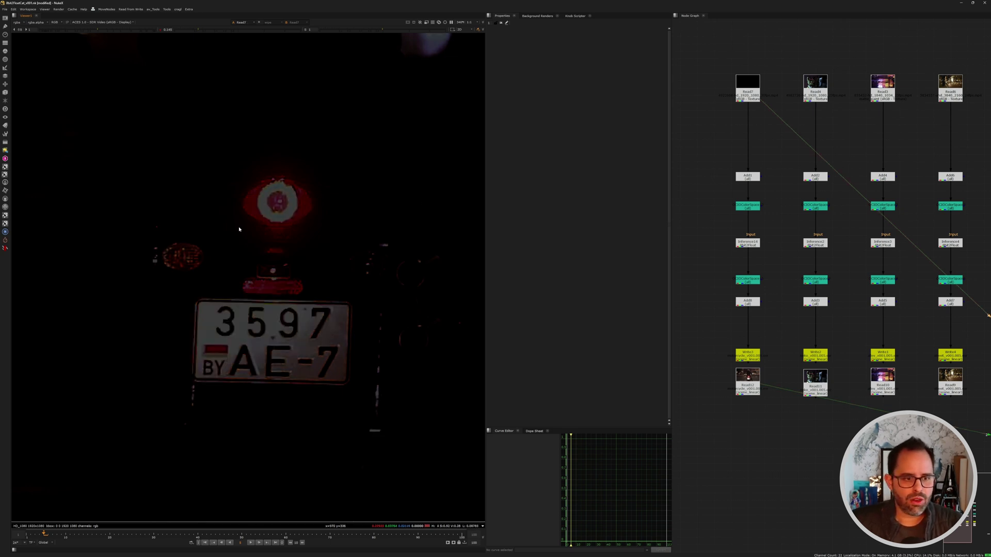
{"action": "key", "text": "1"}
{"action": "key", "text": "2"}
{"action": "key", "text": "1"}
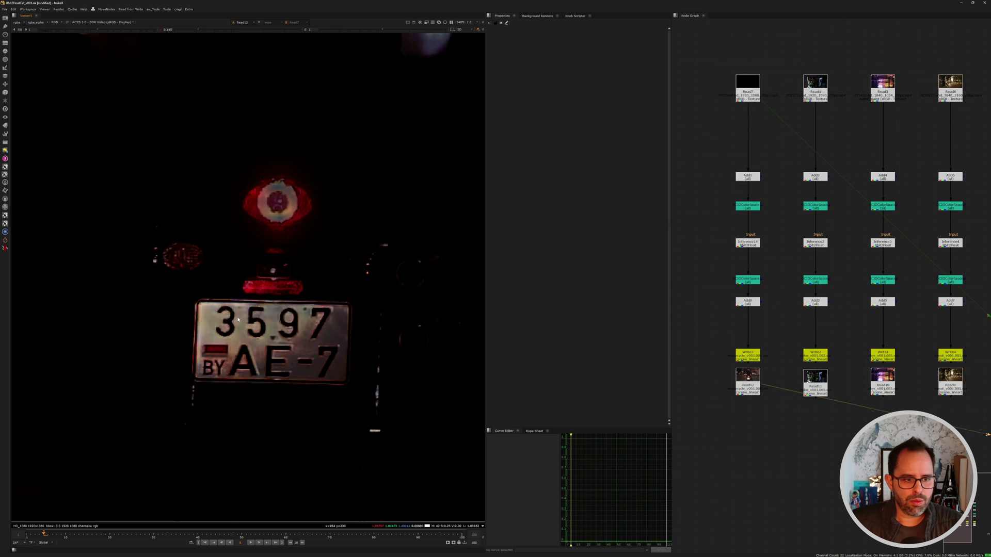
- Sample a small area of the licence plate and compare its pixel values between the source and rendered images
{"action": "key", "text": "2"}
{"action": "key", "text": "1"}
{"action": "key", "text": "1"}
{"action": "key", "text": "2"}
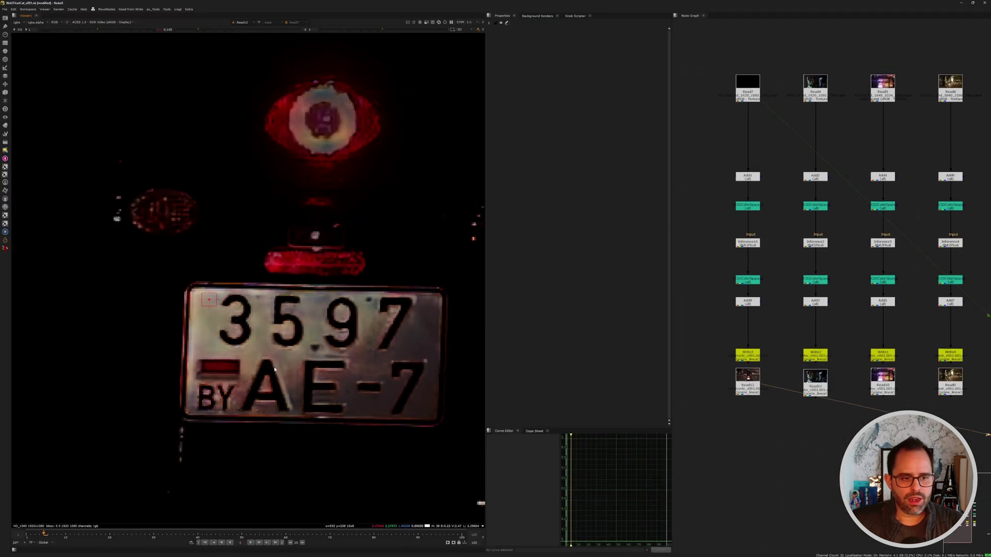
{"action": "key", "text": "1"}
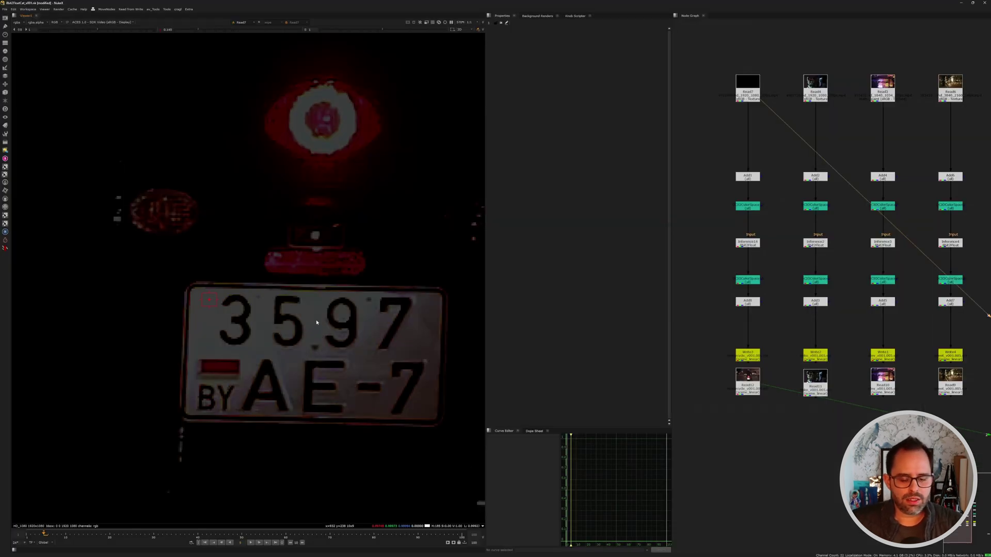
- Restore the viewer gain to its default and compare the source and rendered motorcycle images at normal exposure
{"action": "scroll", "coordinate": [317, 322], "scroll_direction": "down", "scroll_amount": 3}
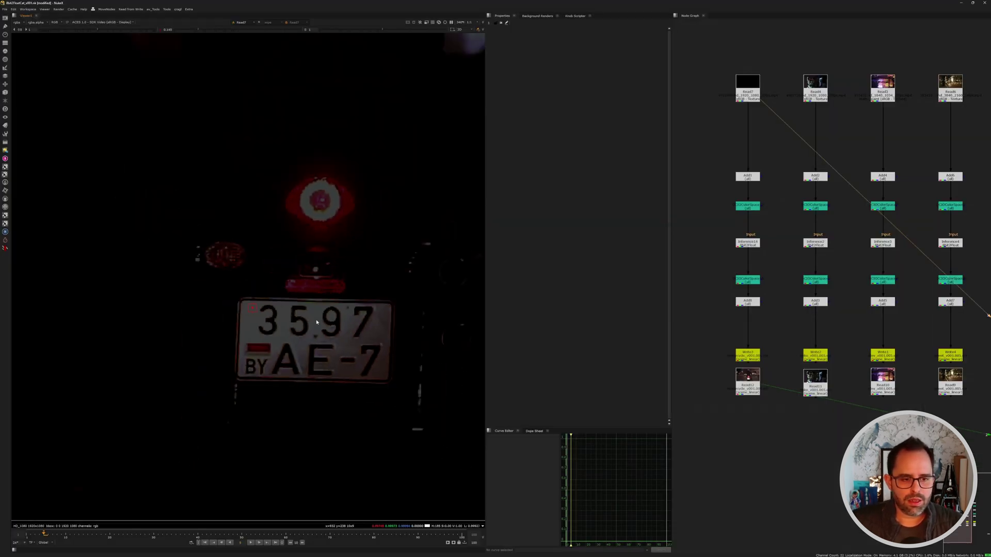
{"action": "left_click", "coordinate": [160, 30]}
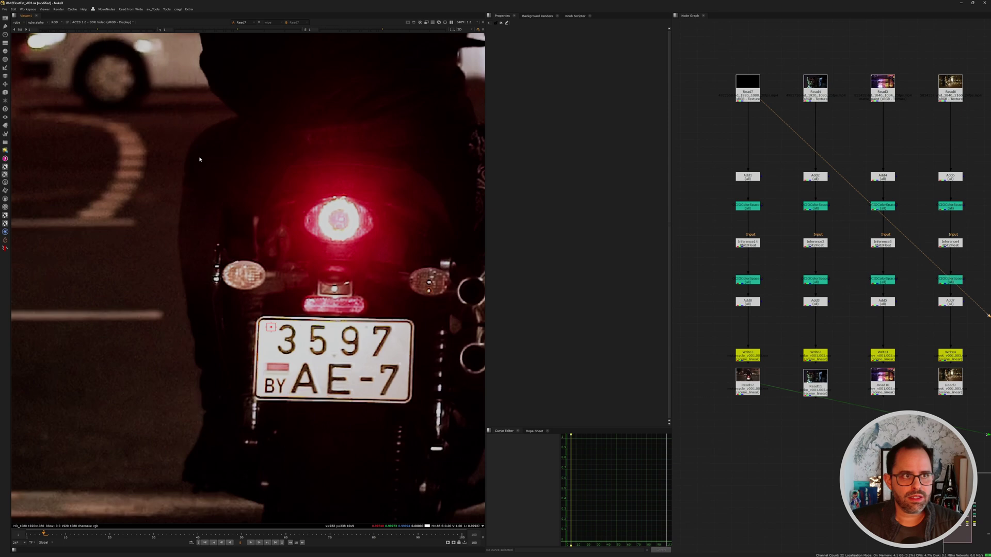
{"action": "scroll", "coordinate": [212, 163], "scroll_direction": "down", "scroll_amount": 4}
{"action": "middle_click_drag", "start_coordinate": [212, 163], "coordinate": [248, 208]}
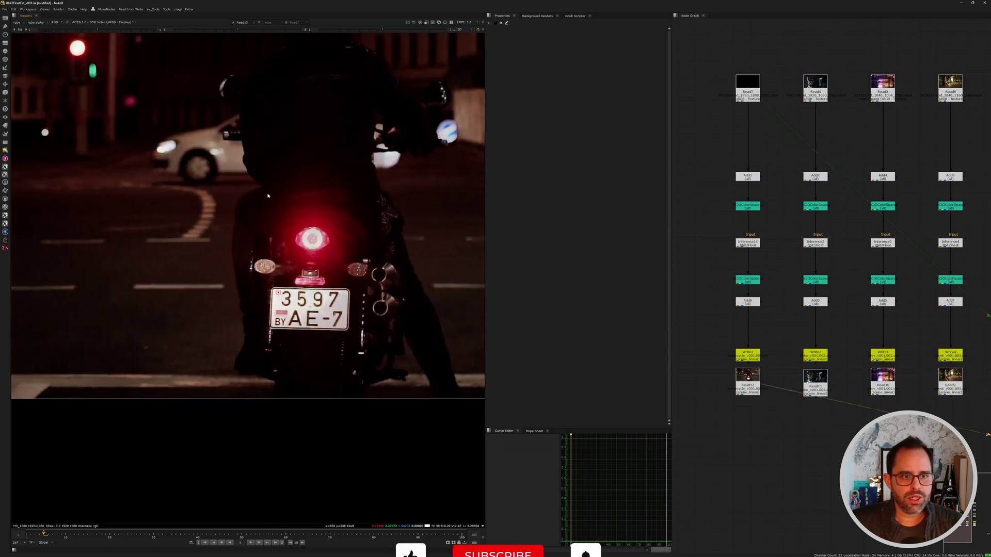
{"action": "key", "text": "2"}
{"action": "key", "text": "1"}
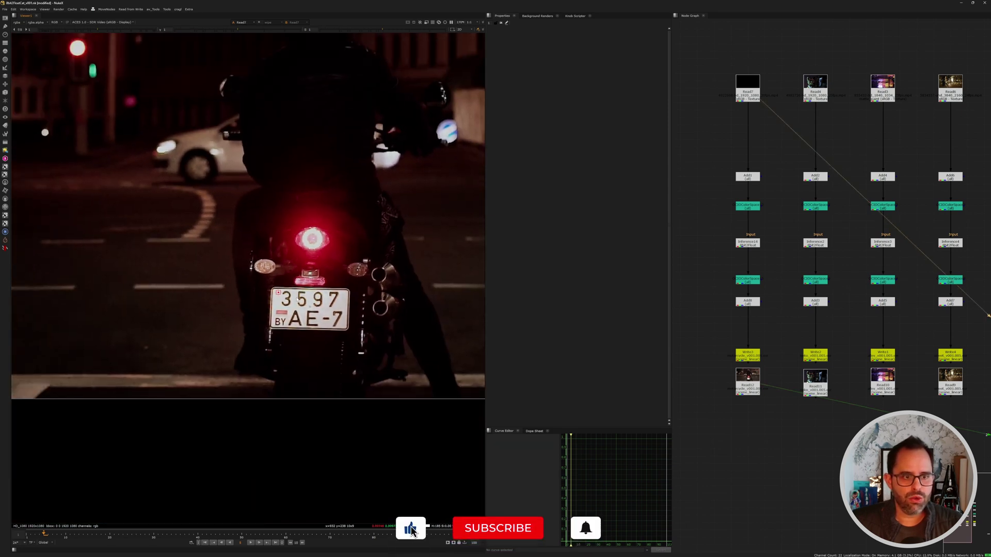
{"action": "key", "text": "2"}
{"action": "scroll", "coordinate": [302, 298], "scroll_direction": "up", "scroll_amount": 4}
{"action": "key", "text": "1"}
{"action": "key", "text": "2"}
{"action": "key", "text": "1"}
{"action": "key", "text": "2"}
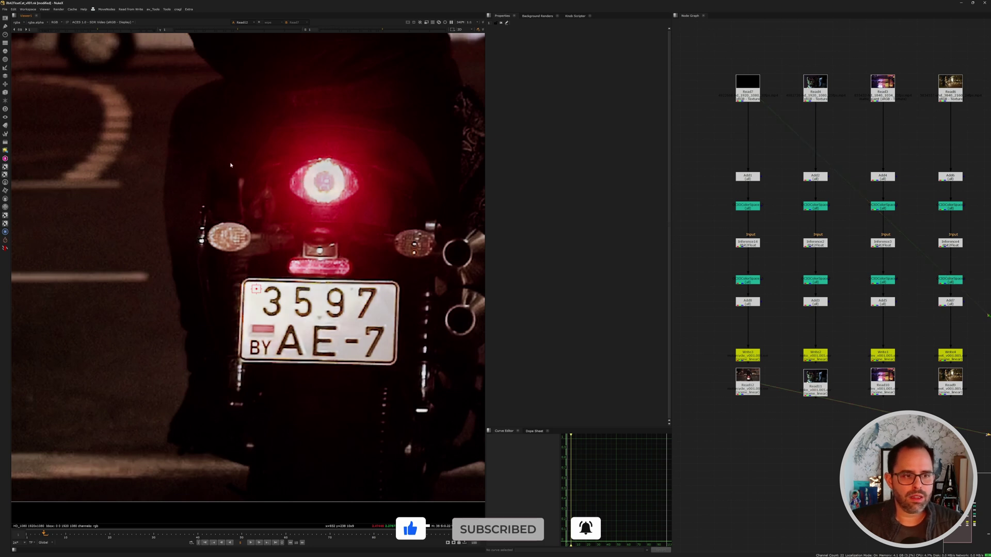
- Darken the viewer gain again and compare the light sources across the whole frame in both motorcycle images
{"action": "scroll", "coordinate": [255, 162], "scroll_direction": "down", "scroll_amount": 3}
{"action": "left_click", "coordinate": [199, 30]}
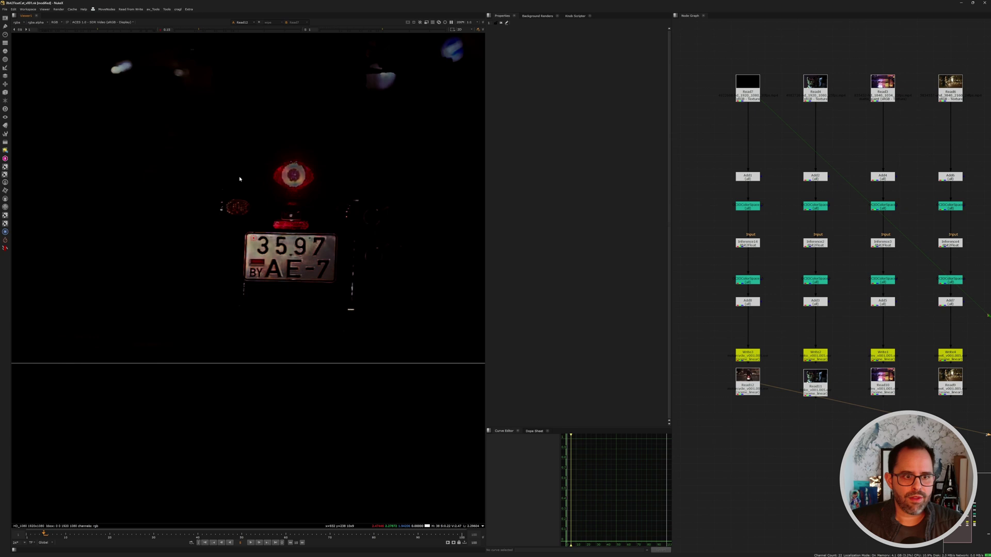
{"action": "middle_click_drag", "start_coordinate": [239, 183], "coordinate": [81, 344]}
{"action": "key", "text": "2"}
{"action": "key", "text": "1"}
{"action": "scroll", "coordinate": [201, 299], "scroll_direction": "down", "scroll_amount": 3}
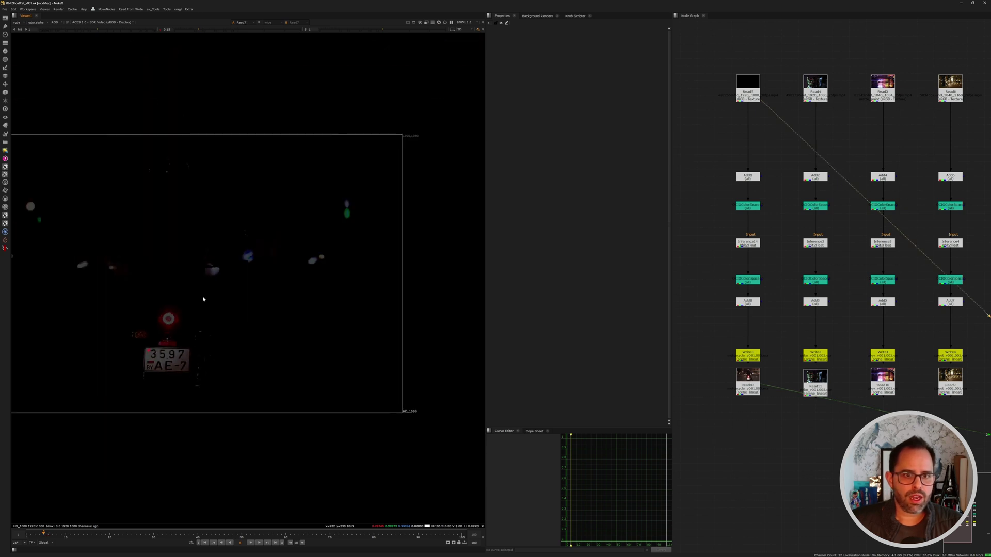
{"action": "middle_click_drag", "start_coordinate": [204, 299], "coordinate": [284, 292]}
{"action": "key", "text": "2"}
{"action": "key", "text": "1"}
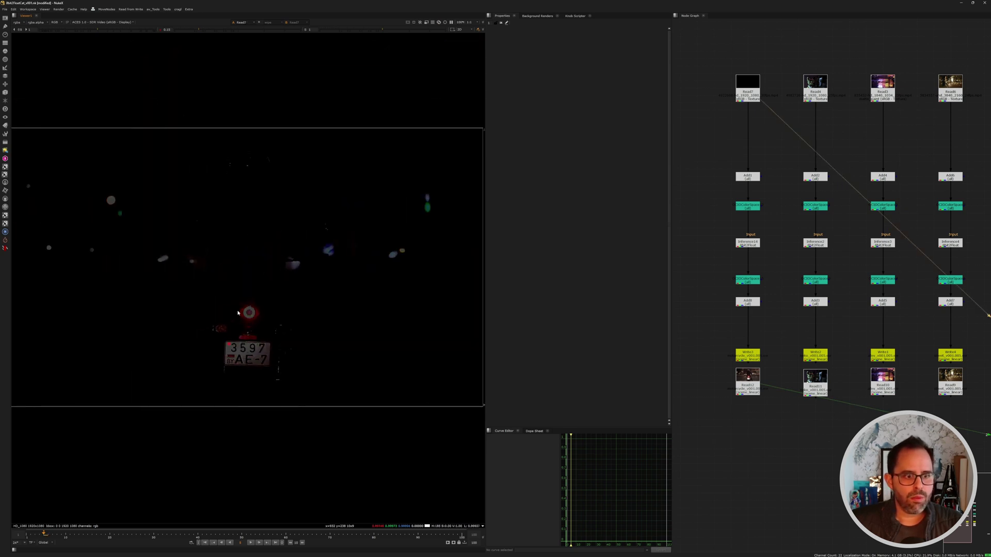
{"action": "scroll", "coordinate": [235, 331], "scroll_direction": "up", "scroll_amount": 4}
{"action": "key", "text": "2"}
{"action": "key", "text": "1"}
{"action": "key", "text": "2"}
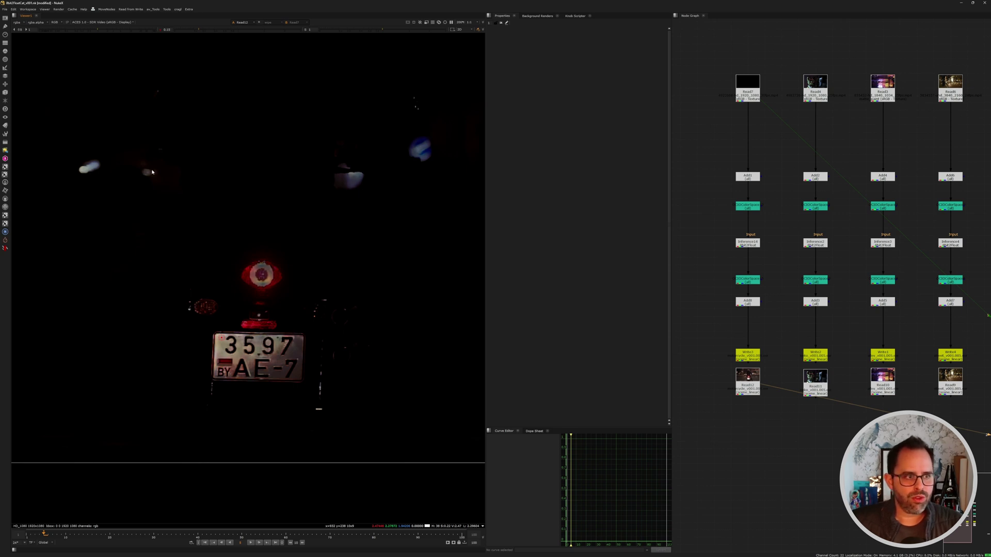
- Restore the default viewer gain and assign the second column's source Read node to viewer input 1
{"action": "left_click", "coordinate": [160, 30]}
{"action": "middle_click_drag", "start_coordinate": [801, 131], "coordinate": [761, 135]}
{"action": "left_click", "coordinate": [776, 97]}
{"action": "key", "text": "1"}
{"action": "left_click", "coordinate": [742, 124]}
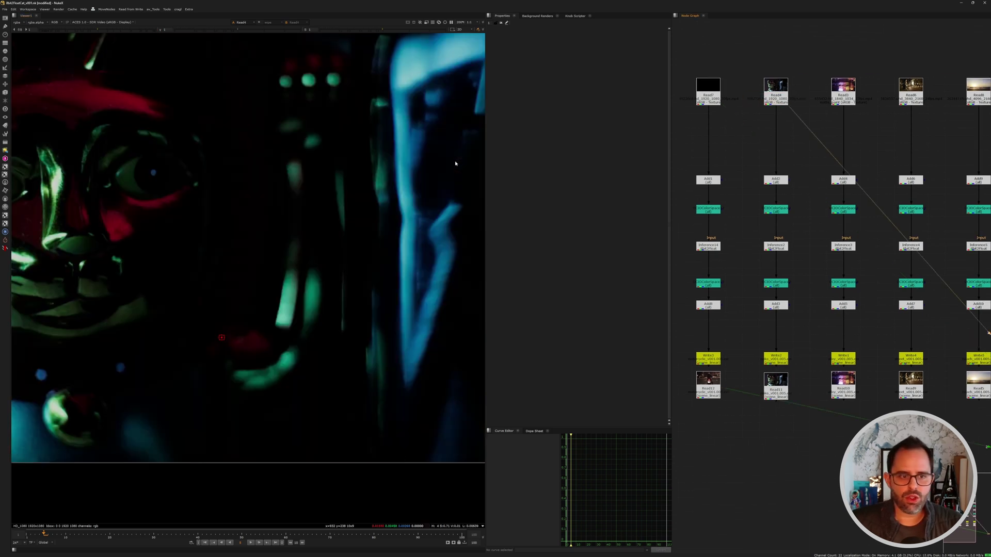
- Reframe the source cat figurine image, darken the viewer gain, and examine the highlights on the cat's face
{"action": "middle_click_drag", "start_coordinate": [233, 166], "coordinate": [353, 190]}
{"action": "scroll", "coordinate": [277, 191], "scroll_direction": "down", "scroll_amount": 2}
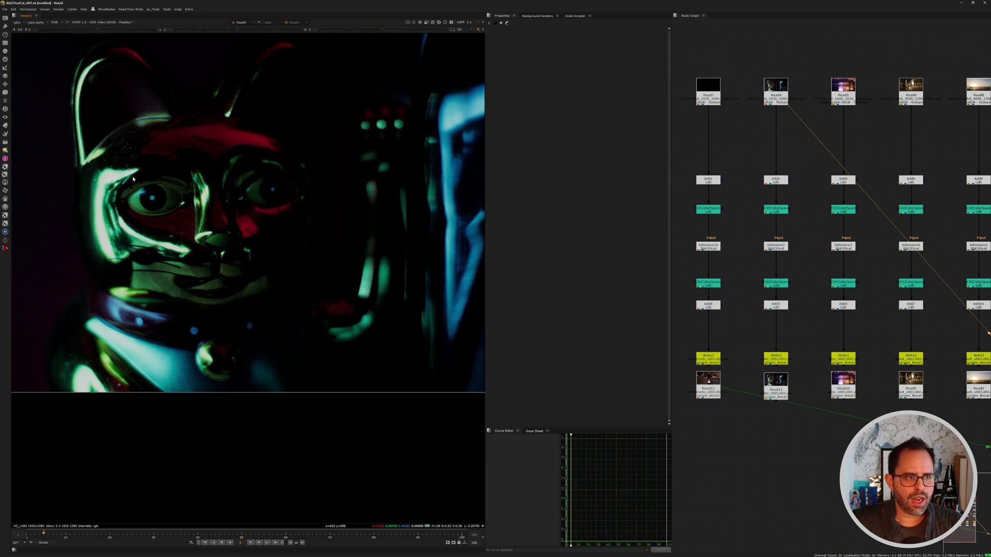
{"action": "left_click", "coordinate": [194, 30]}
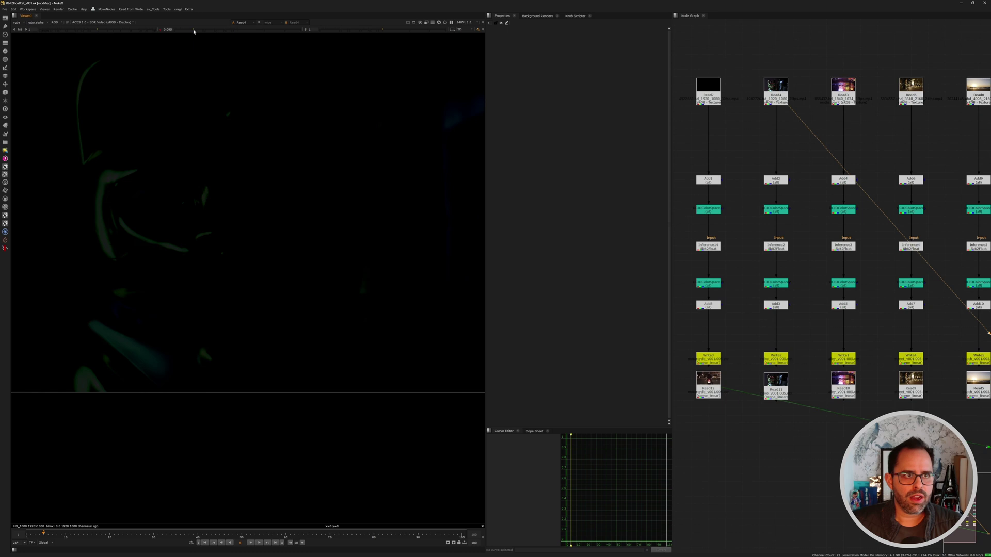
{"action": "middle_click_drag", "start_coordinate": [114, 158], "coordinate": [254, 212]}
{"action": "scroll", "coordinate": [124, 160], "scroll_direction": "up", "scroll_amount": 4}
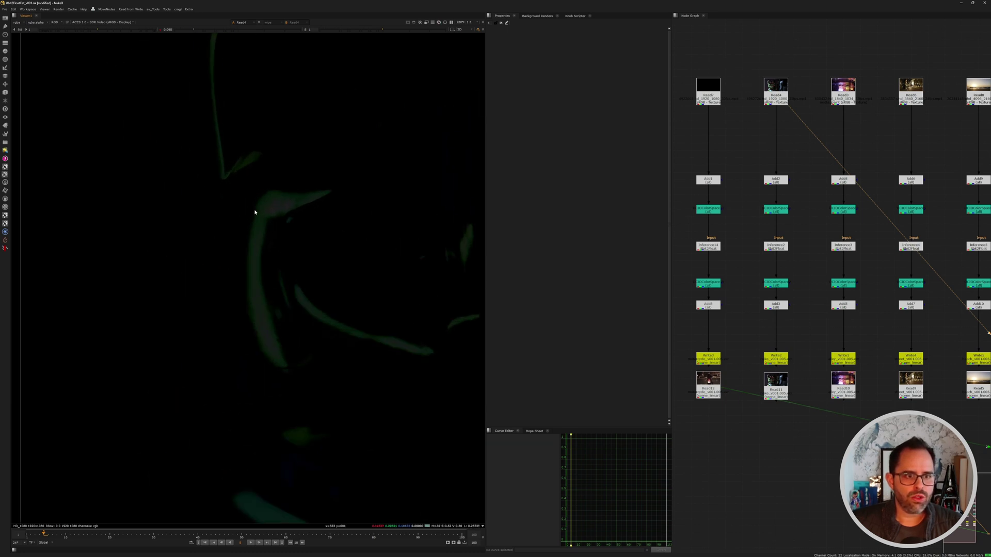
- Assign the rendered cat figurine Read node to viewer input 2 and compare its darkened highlights with the source image
{"action": "key", "text": "2"}
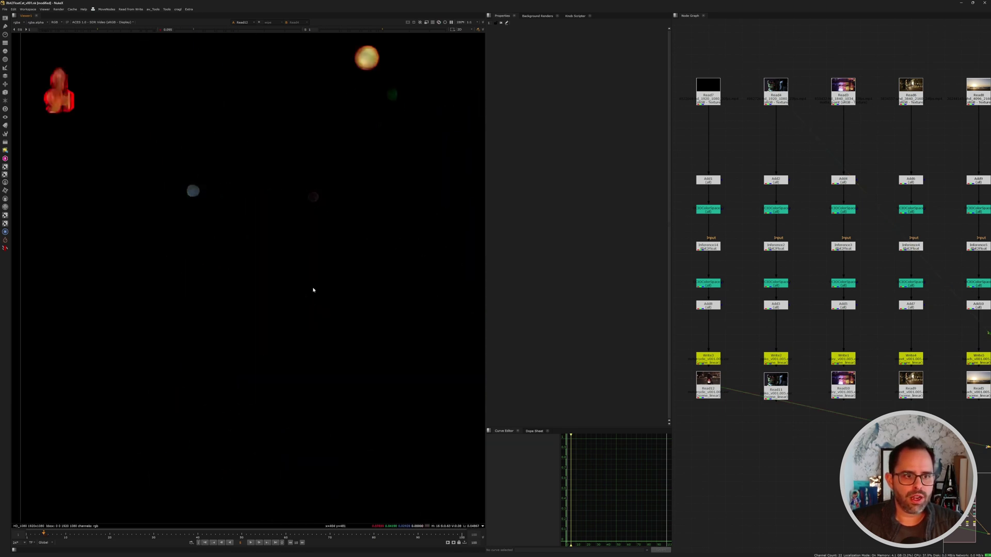
{"action": "left_click_drag", "start_coordinate": [815, 409], "coordinate": [775, 388]}
{"action": "key", "text": "1"}
{"action": "key", "text": "2"}
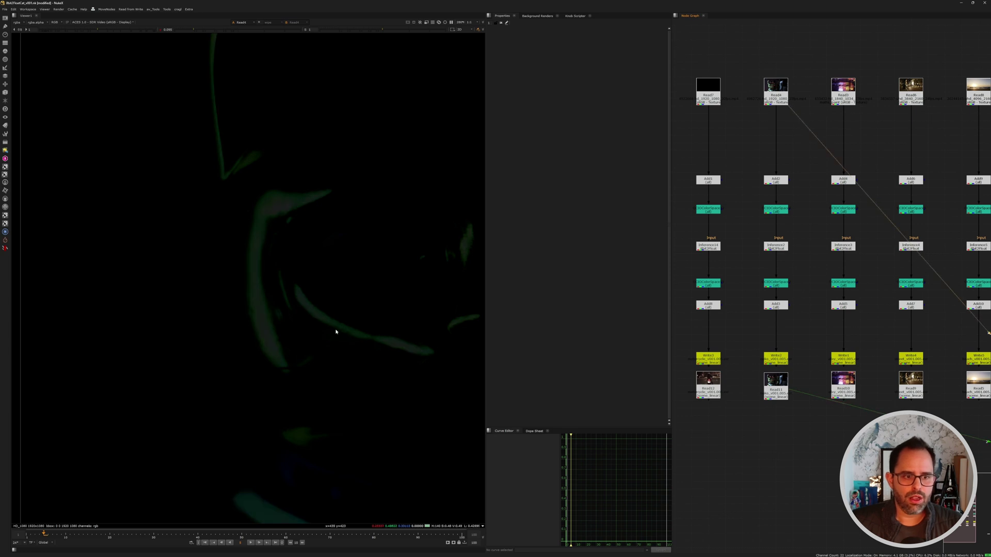
{"action": "scroll", "coordinate": [336, 304], "scroll_direction": "down", "scroll_amount": 3}
{"action": "key", "text": "1"}
{"action": "mouse_move", "coordinate": [336, 302]}
{"action": "middle_mouse_down"}
{"action": "mouse_move", "coordinate": [306, 267]}
{"action": "mouse_move", "coordinate": [336, 276]}
{"action": "mouse_move", "coordinate": [325, 286]}
{"action": "middle_mouse_up"}
{"action": "key", "text": "2"}
{"action": "key", "text": "1"}
{"action": "key", "text": "2"}
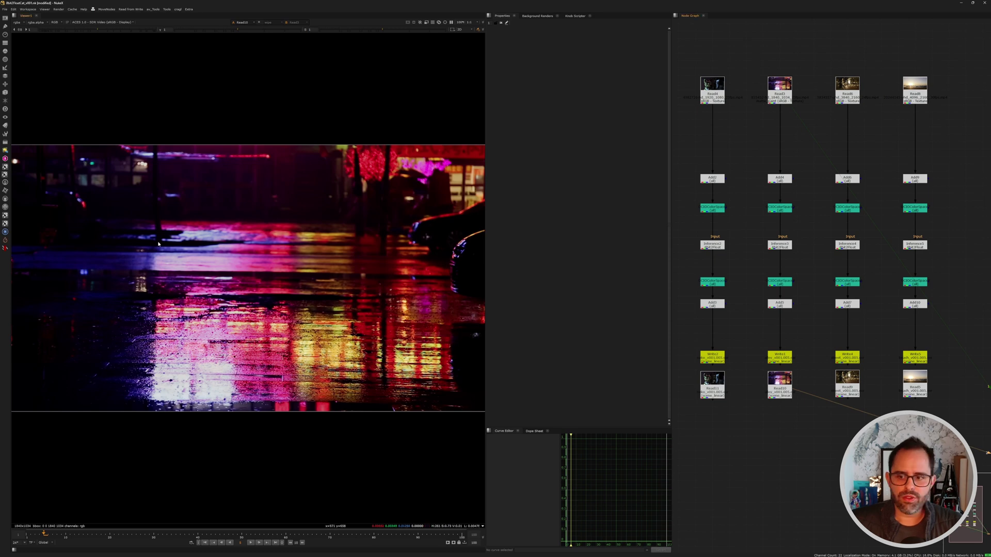
- Darken the viewer gain on the neon street image and compare the wet road reflections between source and render
{"action": "left_click_drag", "start_coordinate": [236, 30], "coordinate": [190, 30]}
{"action": "scroll", "coordinate": [251, 308], "scroll_direction": "up", "scroll_amount": 1}
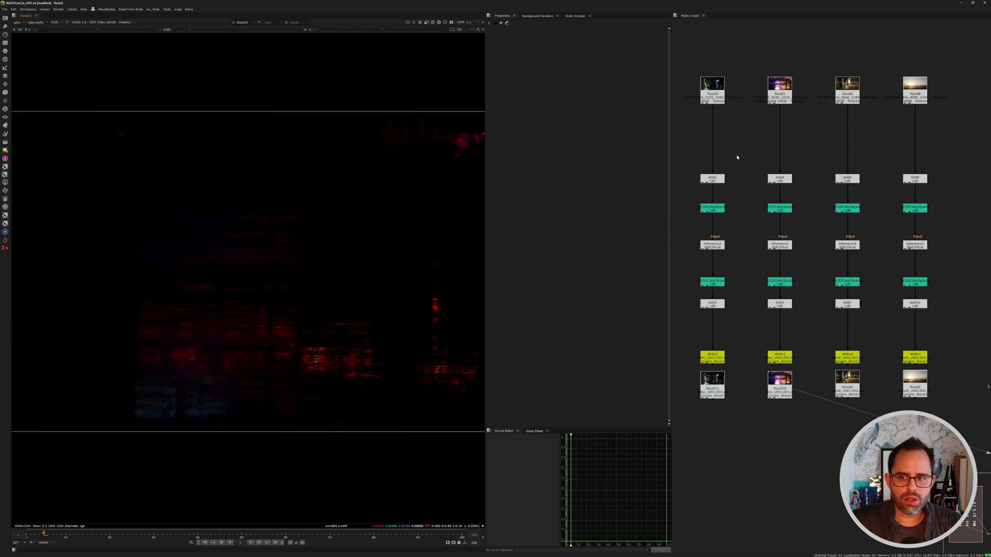
{"action": "key", "text": "1"}
{"action": "key", "text": "2"}
{"action": "key", "text": "1"}
{"action": "scroll", "coordinate": [283, 379], "scroll_direction": "up", "scroll_amount": 1}
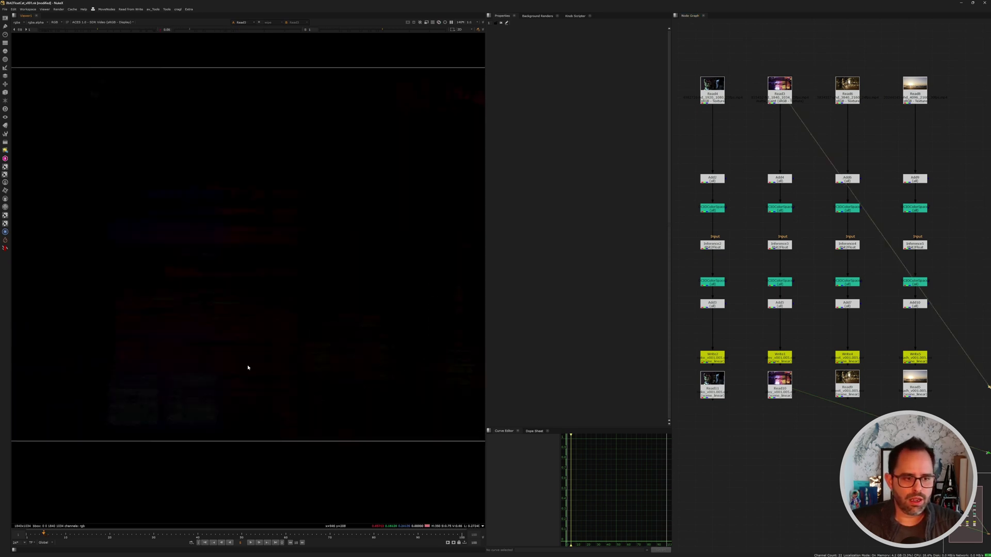
- Readjust the darkened viewer gain and switch repeatedly between the source and rendered neon street images to compare the coloured reflections
{"action": "scroll", "coordinate": [270, 364], "scroll_direction": "down", "scroll_amount": 1}
{"action": "left_click", "coordinate": [194, 30]}
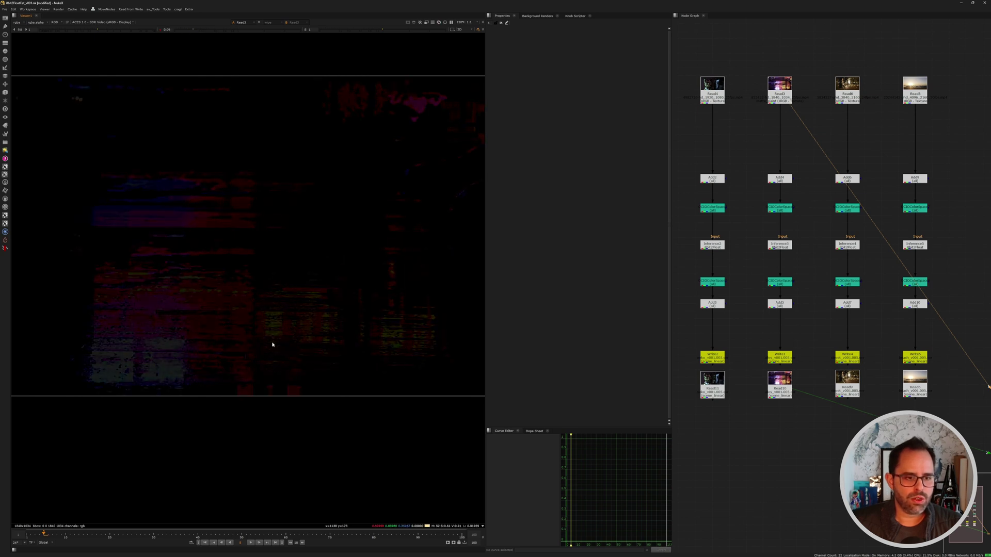
{"action": "key", "text": "Page_Up"}
{"action": "key", "text": "Page_Down"}
{"action": "key", "text": "Page_Up"}
{"action": "key", "text": "Page_Down"}
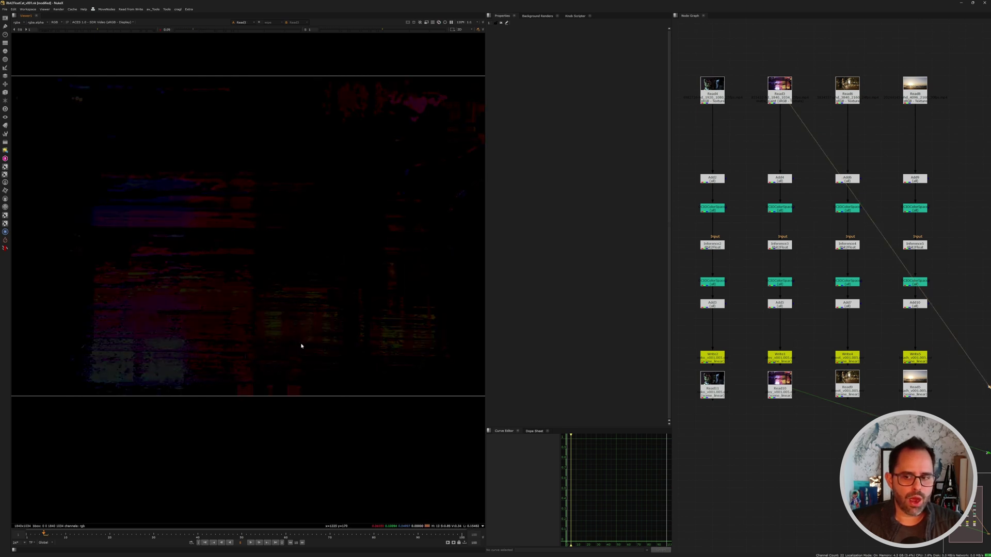
{"action": "key", "text": "Page_Up"}
{"action": "key", "text": "Page_Down"}
{"action": "key", "text": "Page_Up"}
{"action": "key", "text": "Page_Down"}
{"action": "key", "text": "Page_Up"}
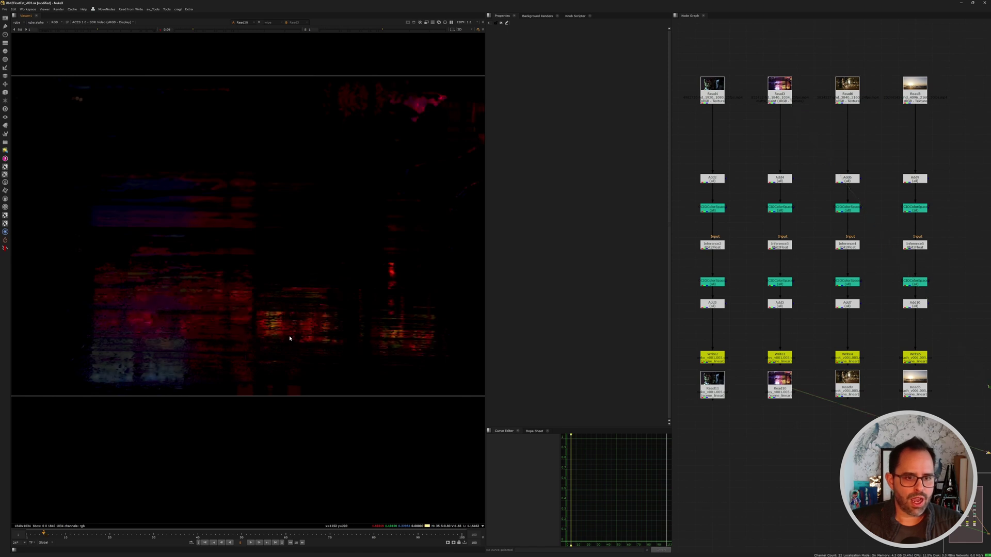
{"action": "key", "text": "Page_Down"}
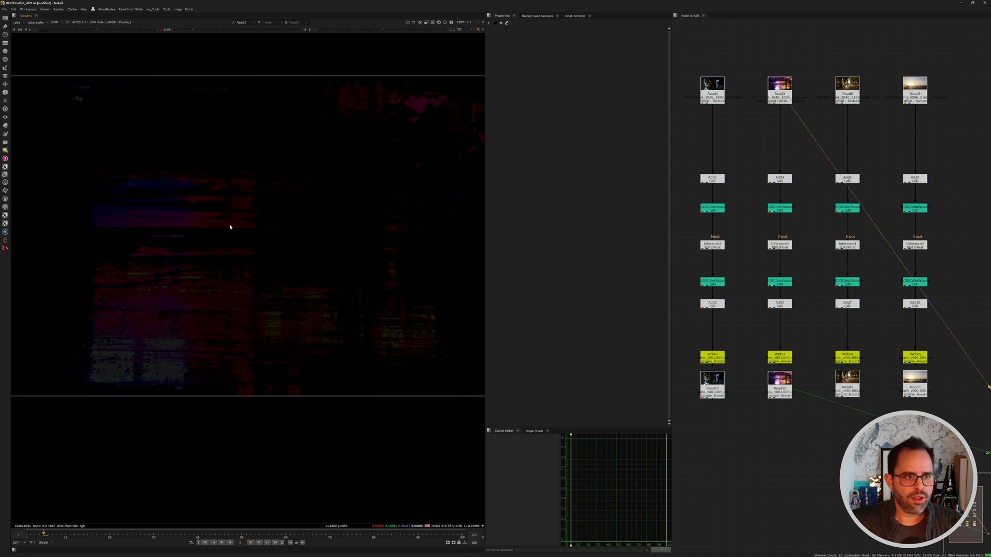
{"action": "key", "text": "Page_Up"}
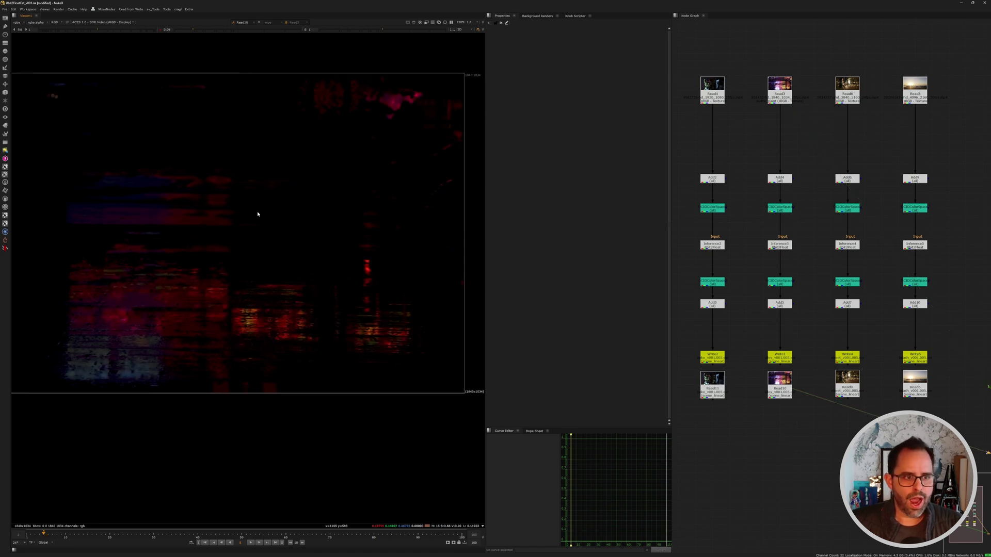
{"action": "middle_click_drag", "start_coordinate": [255, 223], "coordinate": [269, 225]}
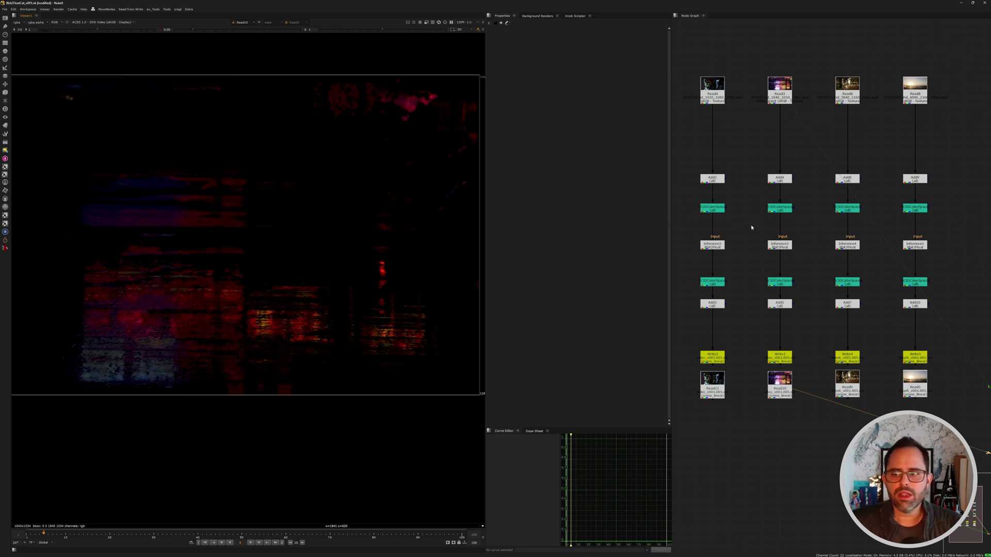
- Assign the taxi street's source Read node to viewer input 1 and its rendered Read node to input 2
{"action": "left_click", "coordinate": [826, 104]}
{"action": "key", "text": "1"}
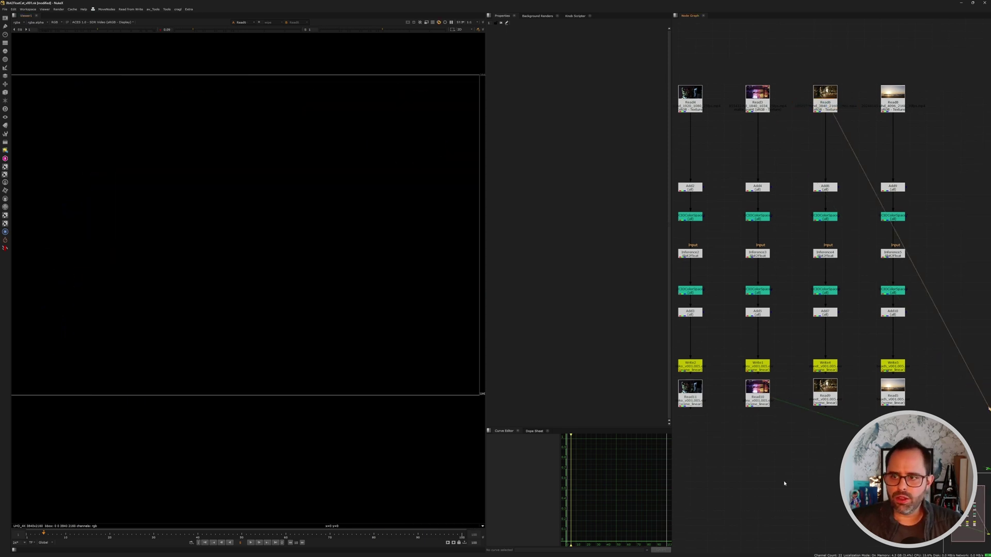
{"action": "left_click", "coordinate": [825, 395]}
{"action": "key", "text": "1"}
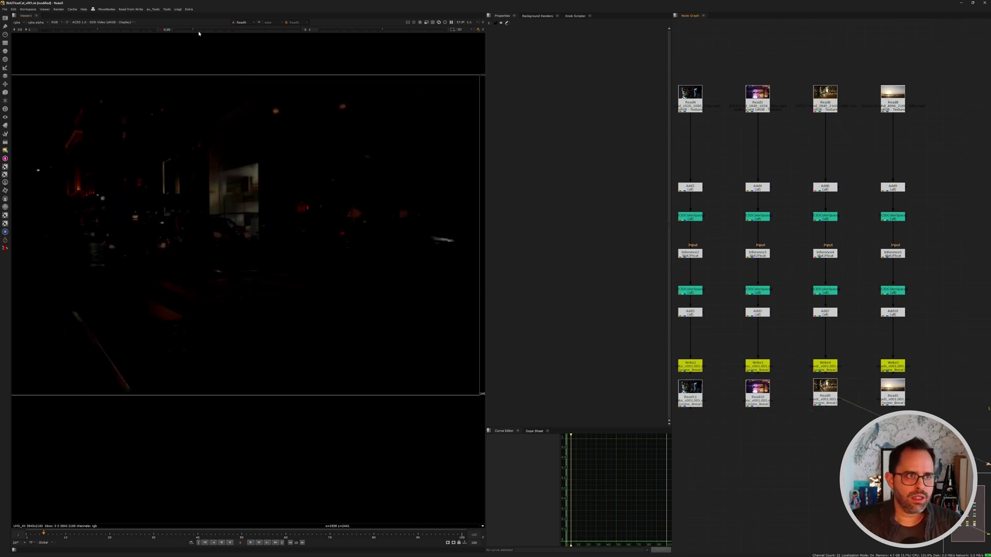
- Restore the default viewer gain and examine the rendered taxi street image at normal exposure
{"action": "left_click_drag", "start_coordinate": [194, 29], "coordinate": [217, 30]}
{"action": "middle_click_drag", "start_coordinate": [168, 184], "coordinate": [273, 201]}
{"action": "scroll", "coordinate": [261, 197], "scroll_direction": "up", "scroll_amount": 1}
{"action": "left_click", "coordinate": [159, 30]}
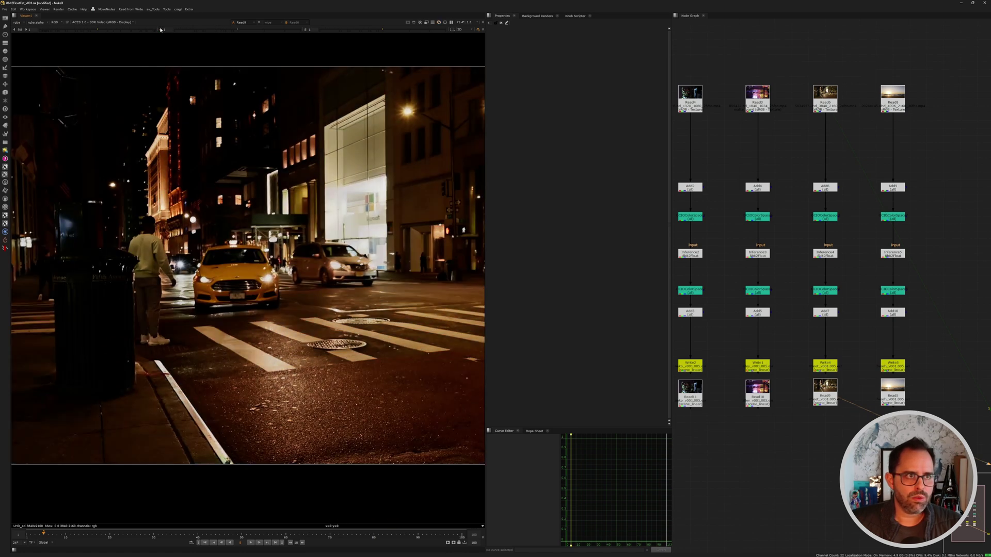
{"action": "scroll", "coordinate": [263, 100], "scroll_direction": "up", "scroll_amount": 1}
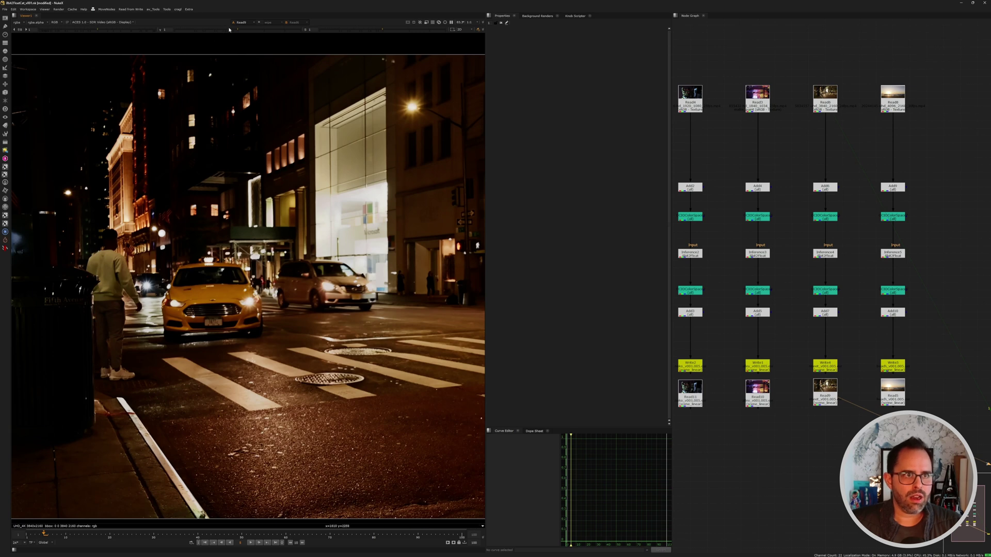
- Darken the viewer gain and compare the lit storefront and car headlights in the rendered and source taxi street images
{"action": "left_click_drag", "start_coordinate": [229, 30], "coordinate": [208, 67]}
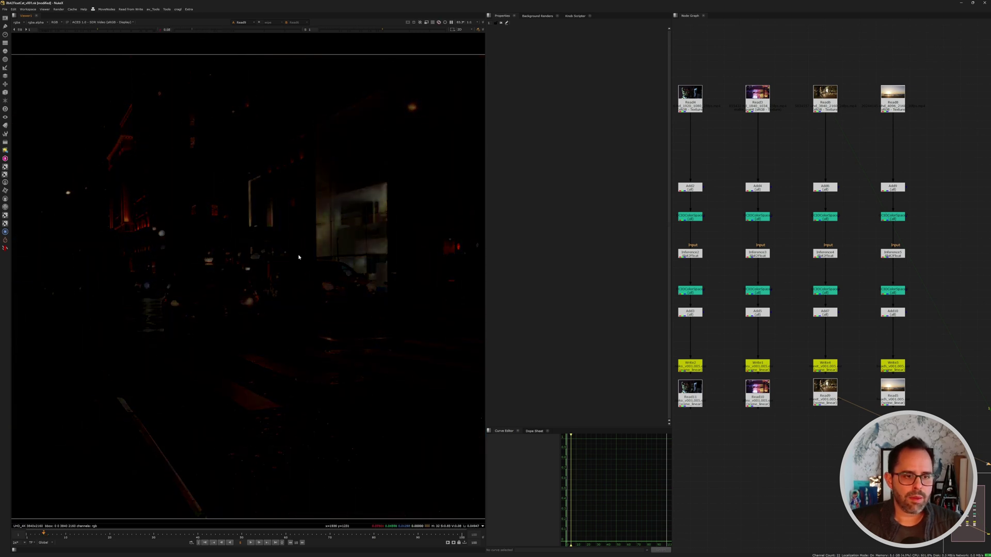
{"action": "scroll", "coordinate": [299, 258], "scroll_direction": "up", "scroll_amount": 3}
{"action": "key", "text": "1"}
{"action": "scroll", "coordinate": [354, 250], "scroll_direction": "up", "scroll_amount": 1}
{"action": "scroll", "coordinate": [415, 166], "scroll_direction": "up", "scroll_amount": 1}
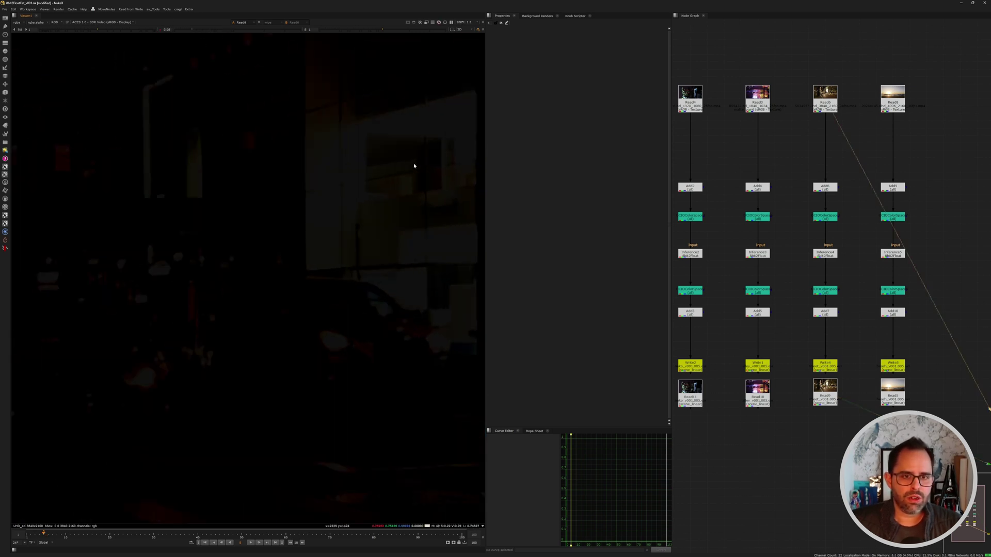
{"action": "scroll", "coordinate": [415, 166], "scroll_direction": "up", "scroll_amount": 1}
{"action": "middle_click_drag", "start_coordinate": [431, 132], "coordinate": [363, 124]}
{"action": "key", "text": "1"}
{"action": "middle_click_drag", "start_coordinate": [228, 377], "coordinate": [362, 297]}
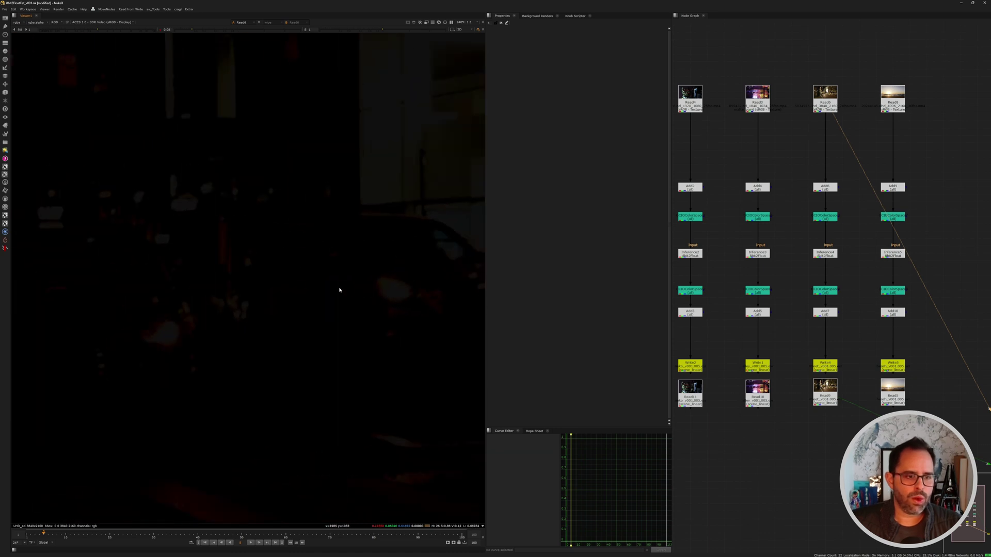
- Compare the car headlights and street lights between the source and rendered taxi images in a wider view
{"action": "scroll", "coordinate": [333, 300], "scroll_direction": "down", "scroll_amount": 2}
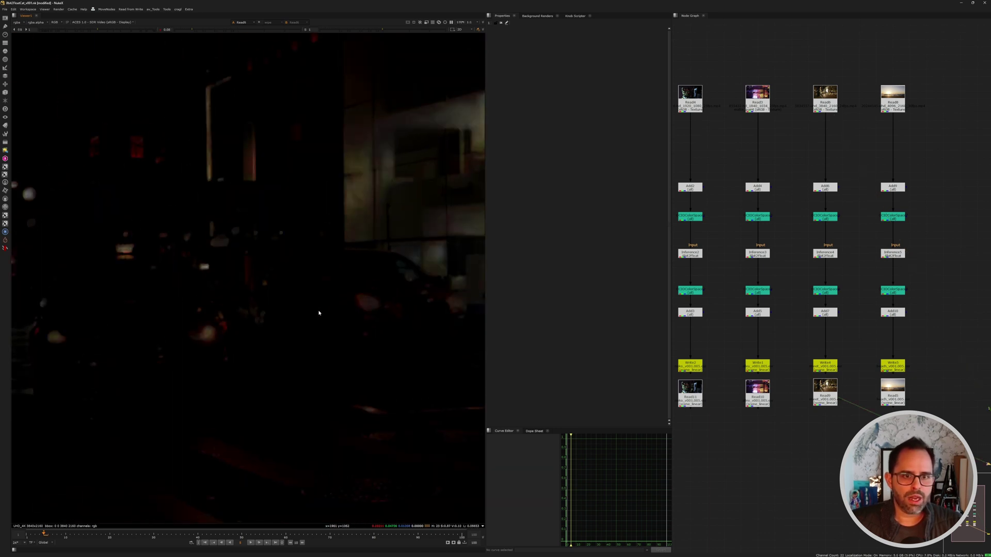
{"action": "middle_click_drag", "start_coordinate": [334, 312], "coordinate": [195, 281]}
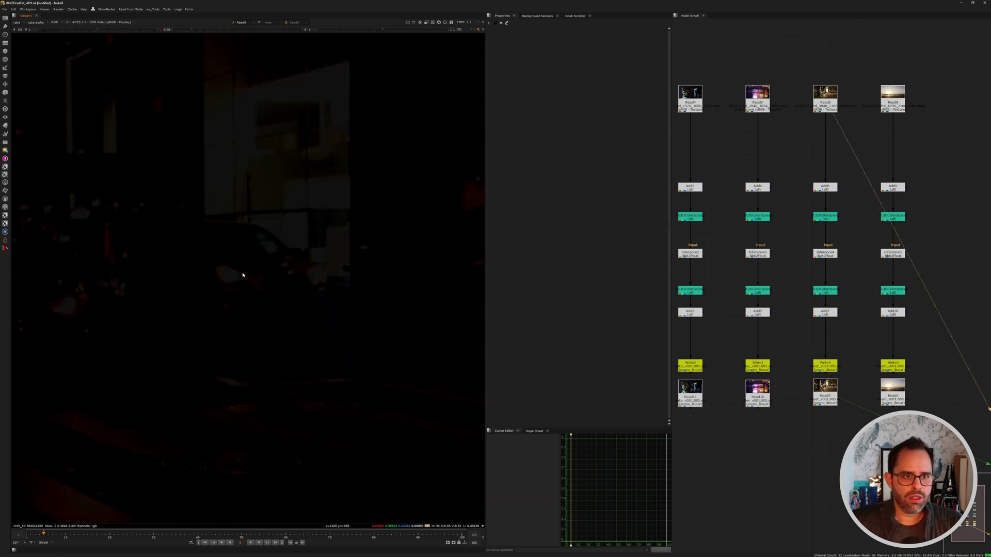
{"action": "key", "text": "2"}
{"action": "key", "text": "1"}
{"action": "middle_click_drag", "start_coordinate": [55, 302], "coordinate": [186, 307]}
{"action": "key", "text": "2"}
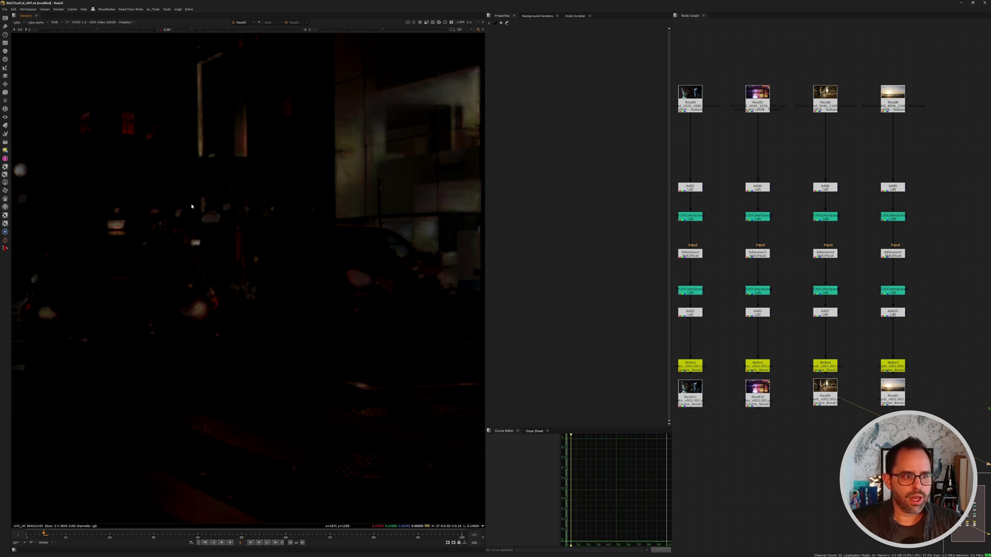
- Examine the recovered detail in the rendered image's lit storefront windows up close
{"action": "middle_click_drag", "start_coordinate": [359, 181], "coordinate": [263, 224]}
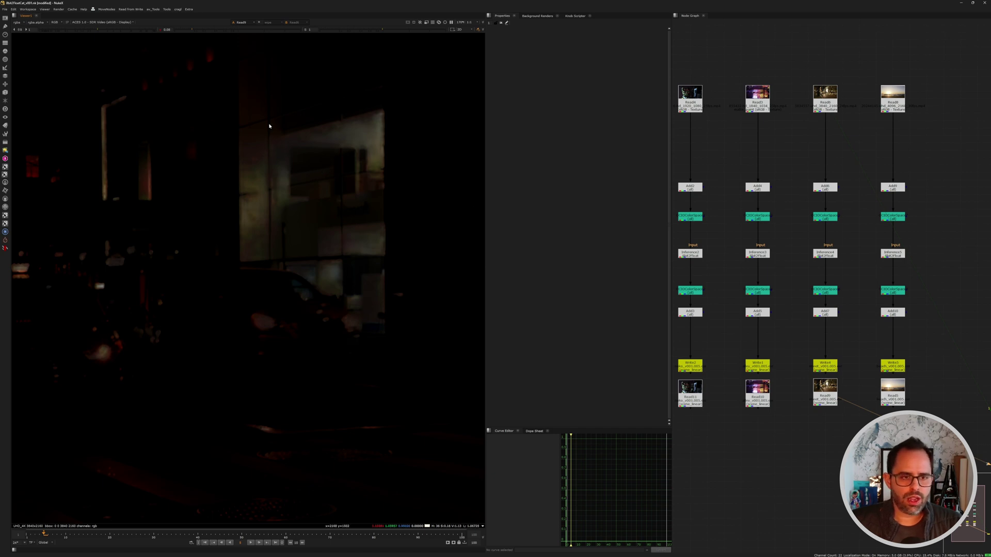
{"action": "scroll", "coordinate": [292, 137], "scroll_direction": "up", "scroll_amount": 2}
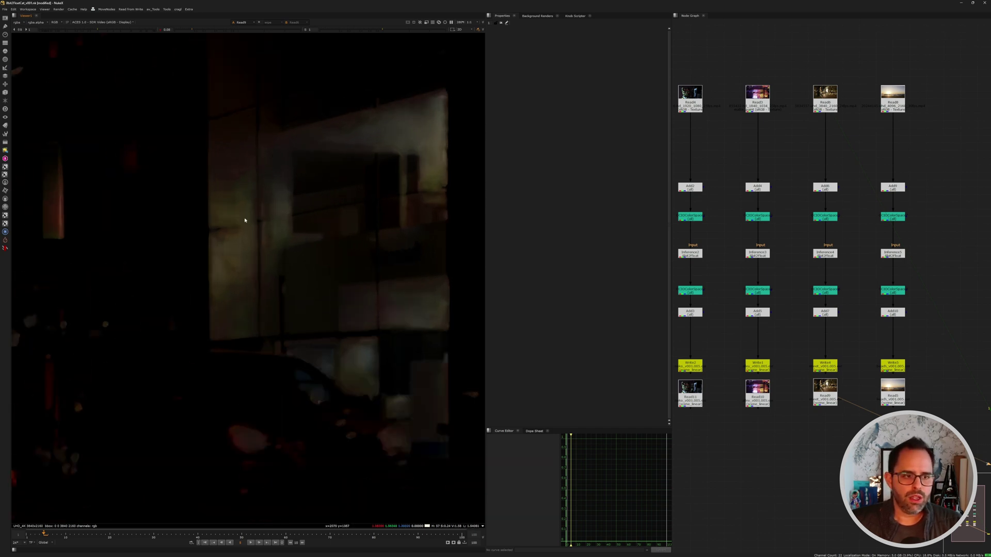
{"action": "scroll", "coordinate": [245, 221], "scroll_direction": "up", "scroll_amount": 2}
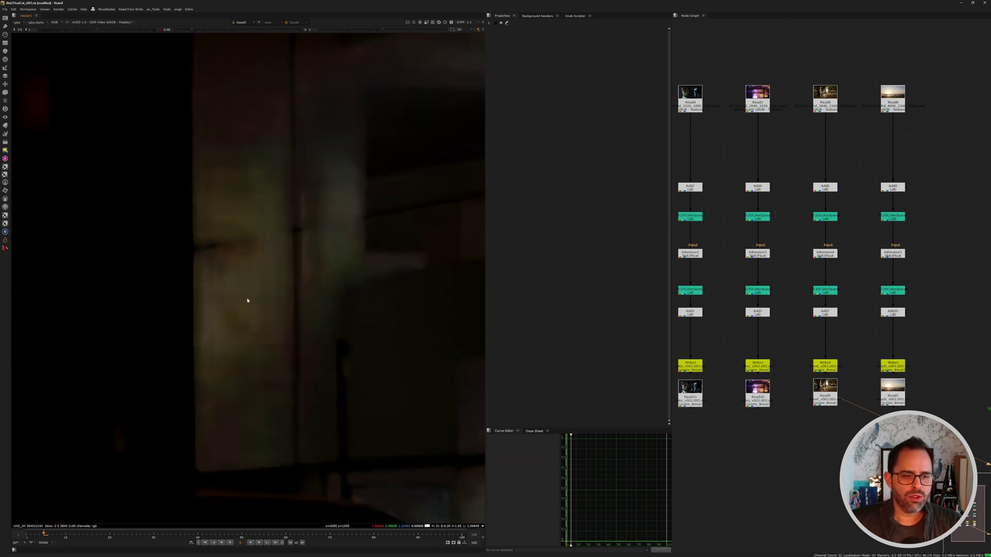
{"action": "scroll", "coordinate": [247, 301], "scroll_direction": "down", "scroll_amount": 2}
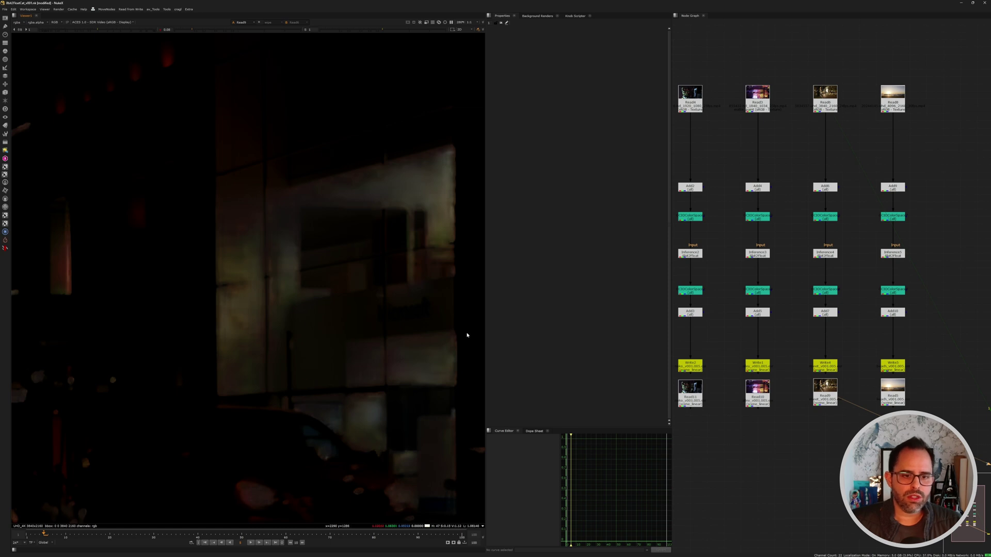
{"action": "scroll", "coordinate": [250, 116], "scroll_direction": "down", "scroll_amount": 2}
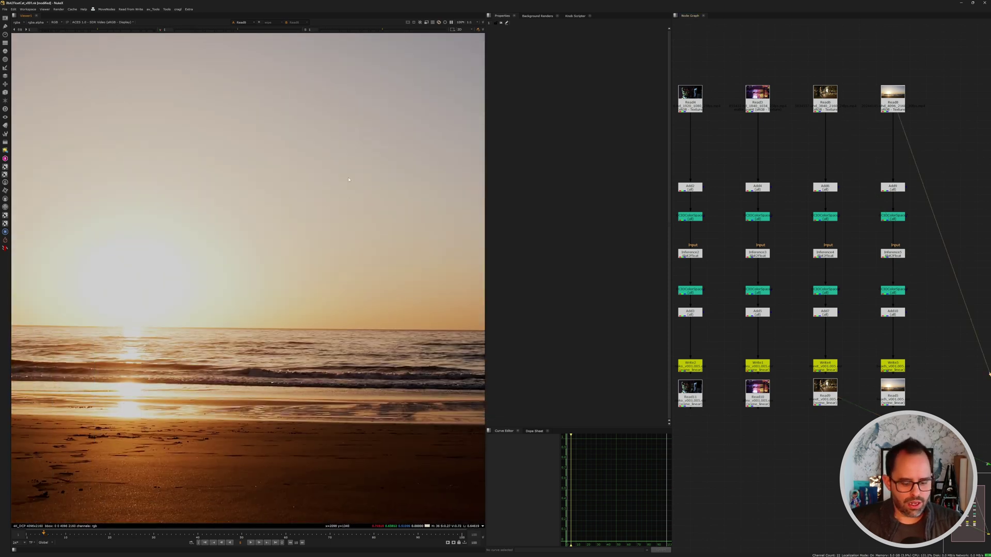
- Fit the source beach sunset image to the viewer and darken the viewer gain to isolate the sun
{"action": "key", "text": "f"}
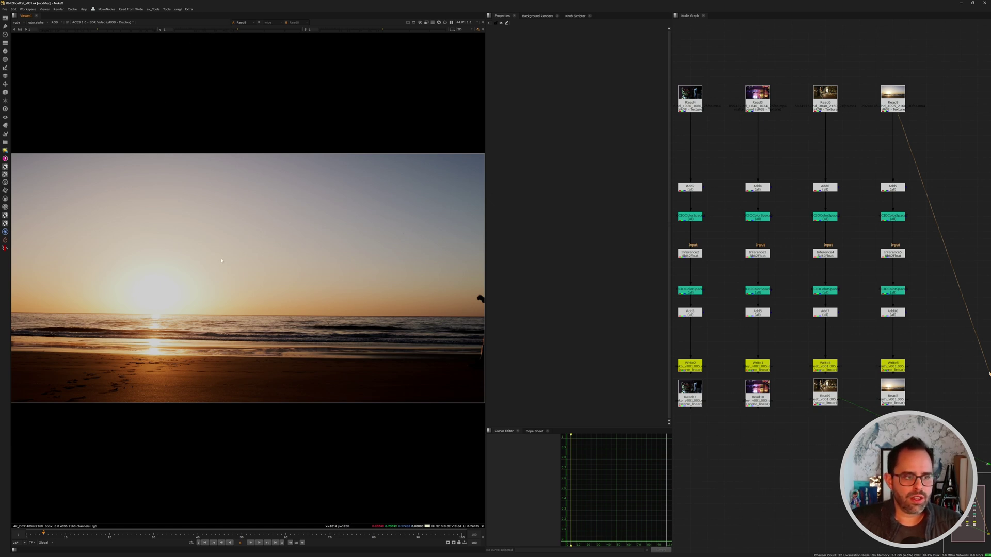
{"action": "left_click", "coordinate": [207, 31]}
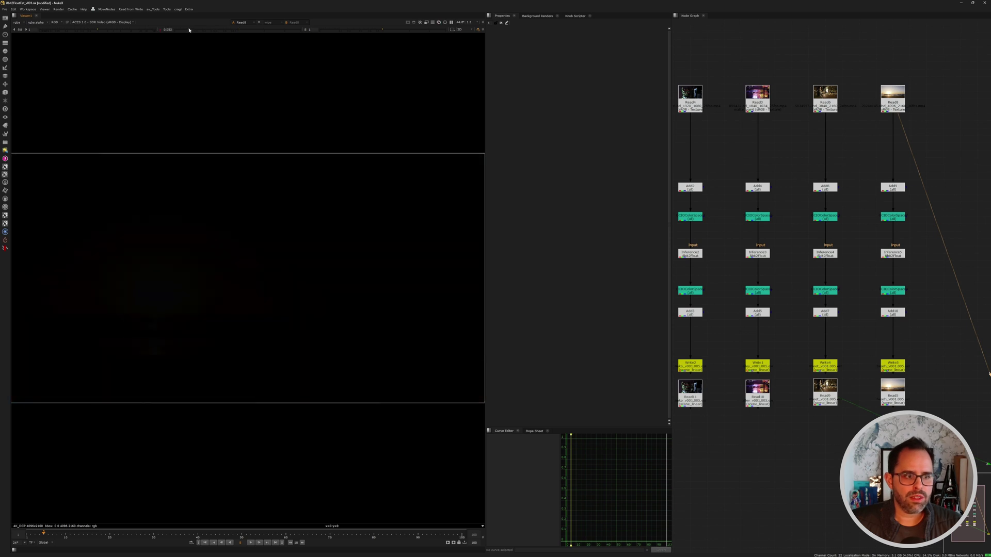
{"action": "left_click_drag", "start_coordinate": [207, 32], "coordinate": [198, 32]}
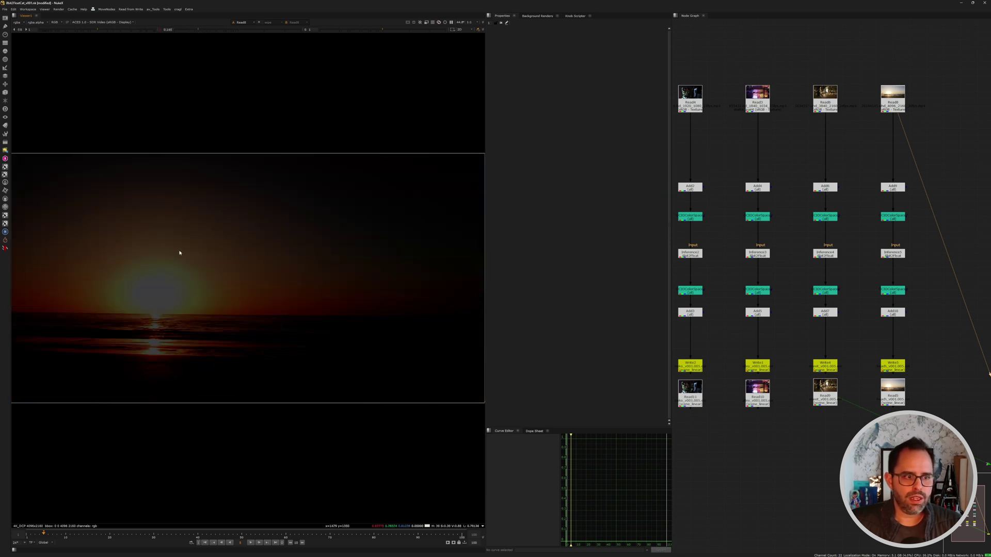
- Inspect the sun in the source image, then view the rendered sunset Read node for comparison at the darkened gain
{"action": "middle_click_drag", "start_coordinate": [140, 285], "coordinate": [212, 246]}
{"action": "scroll", "coordinate": [211, 246], "scroll_direction": "up", "scroll_amount": 3}
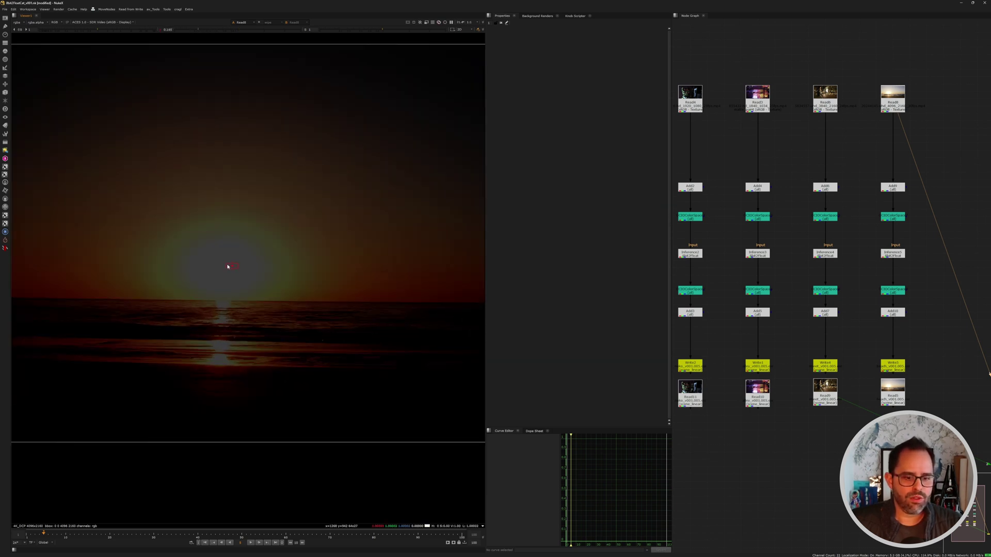
{"action": "key", "text": "1"}
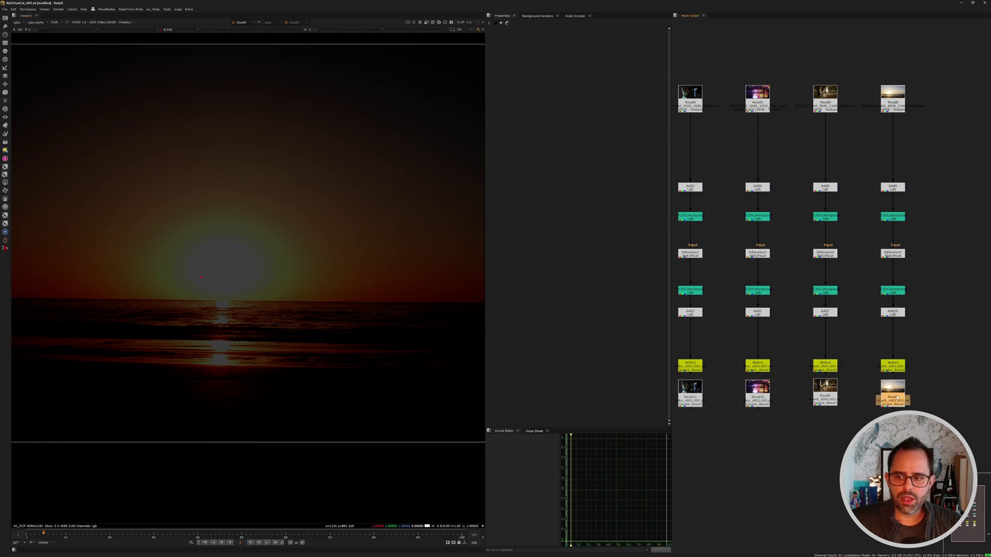
{"action": "scroll", "coordinate": [284, 317], "scroll_direction": "down", "scroll_amount": 2}
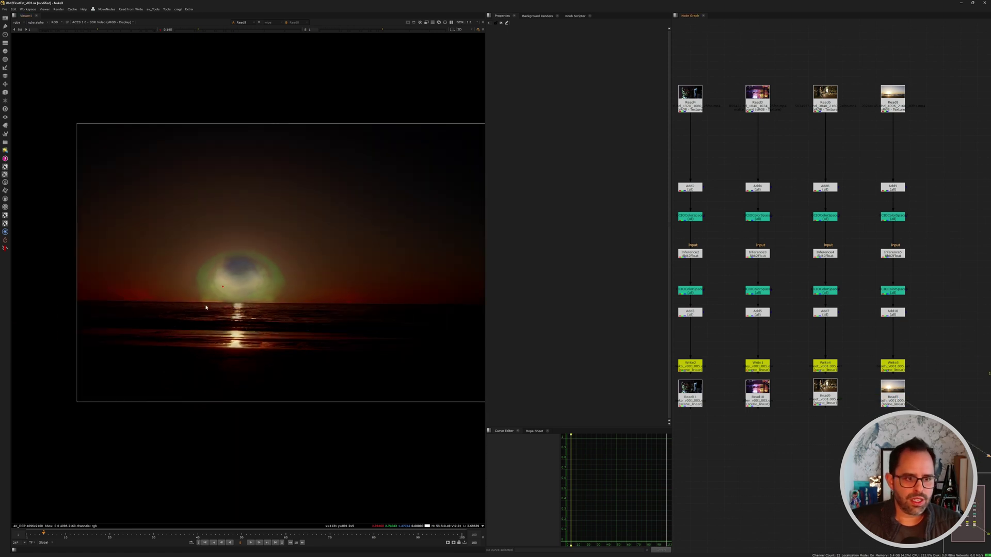
- Examine the recovered sun and the surrounding sky in the rendered sunset image up close
{"action": "scroll", "coordinate": [222, 320], "scroll_direction": "up", "scroll_amount": 4}
{"action": "left_click_drag", "start_coordinate": [218, 248], "coordinate": [320, 401]}
{"action": "key", "text": "1"}
{"action": "middle_click_drag", "start_coordinate": [246, 301], "coordinate": [254, 349]}
{"action": "left_click_drag", "start_coordinate": [114, 117], "coordinate": [421, 326]}
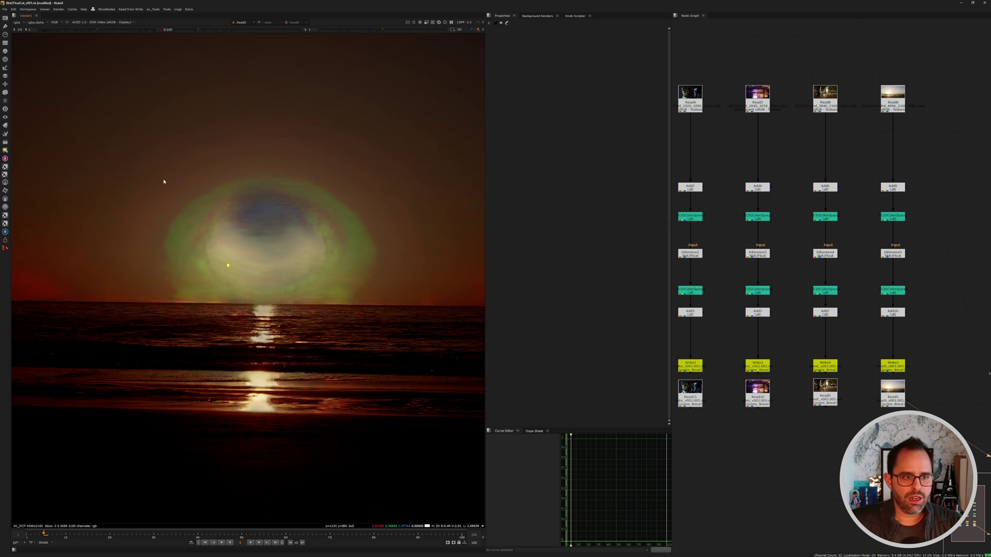
{"action": "right_click", "coordinate": [184, 166], "text": "ctrl"}
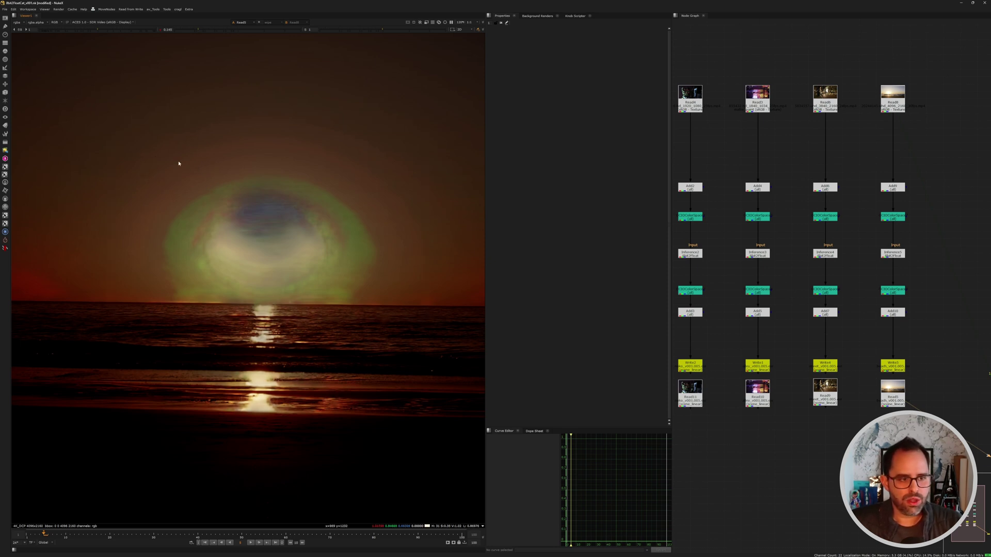
{"action": "left_click_drag", "start_coordinate": [138, 151], "coordinate": [422, 312], "text": "ctrl"}
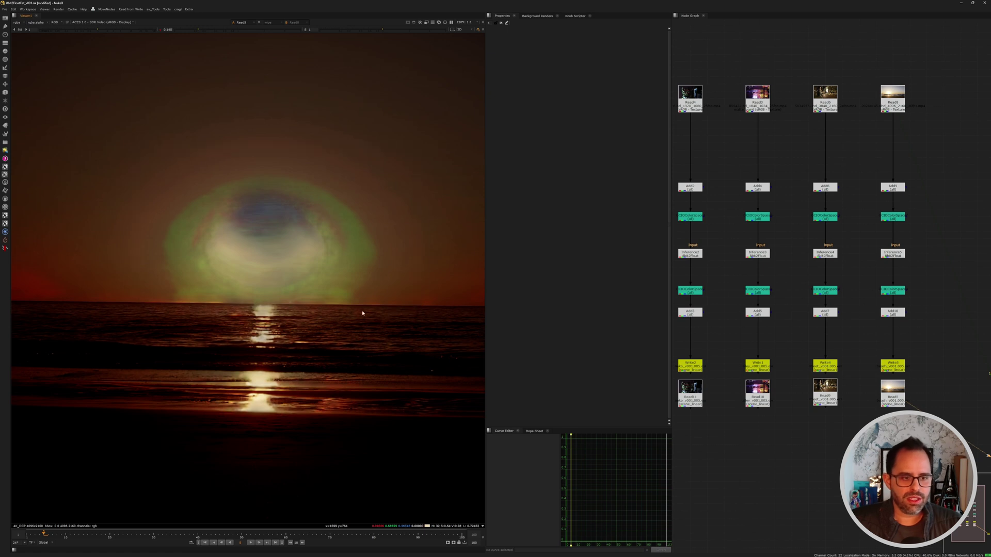
- Compare the sun and its reflections on the water between the source and rendered sunset images
{"action": "left_click_drag", "start_coordinate": [222, 282], "coordinate": [320, 460]}
{"action": "key", "text": "1"}
{"action": "key", "text": "2"}
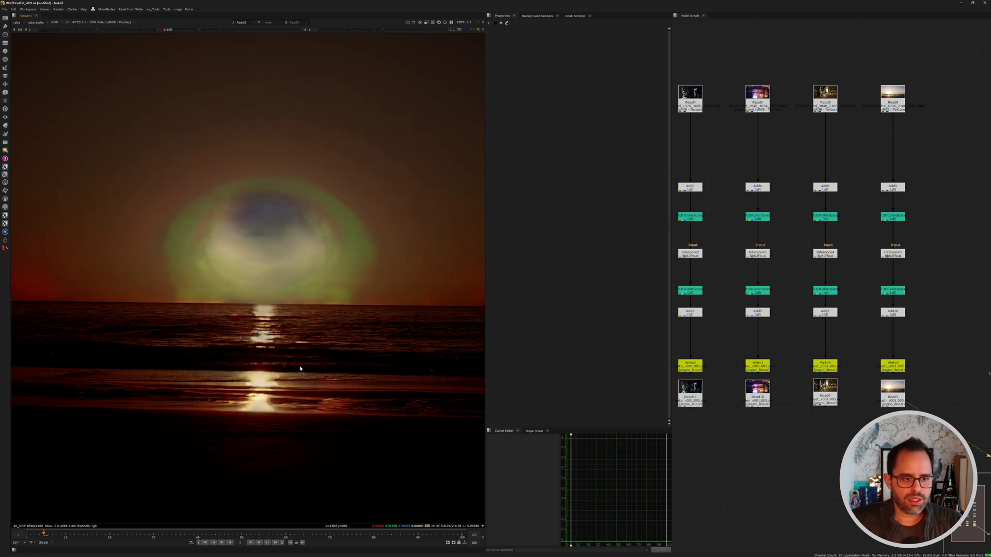
{"action": "key", "text": "1"}
{"action": "scroll", "coordinate": [301, 367], "scroll_direction": "up", "scroll_amount": 1}
{"action": "middle_click_drag", "start_coordinate": [300, 367], "coordinate": [39, 335]}
{"action": "key", "text": "2"}
{"action": "key", "text": "1"}
{"action": "key", "text": "2"}
{"action": "key", "text": "1"}
{"action": "middle_click_drag", "start_coordinate": [109, 333], "coordinate": [449, 340]}
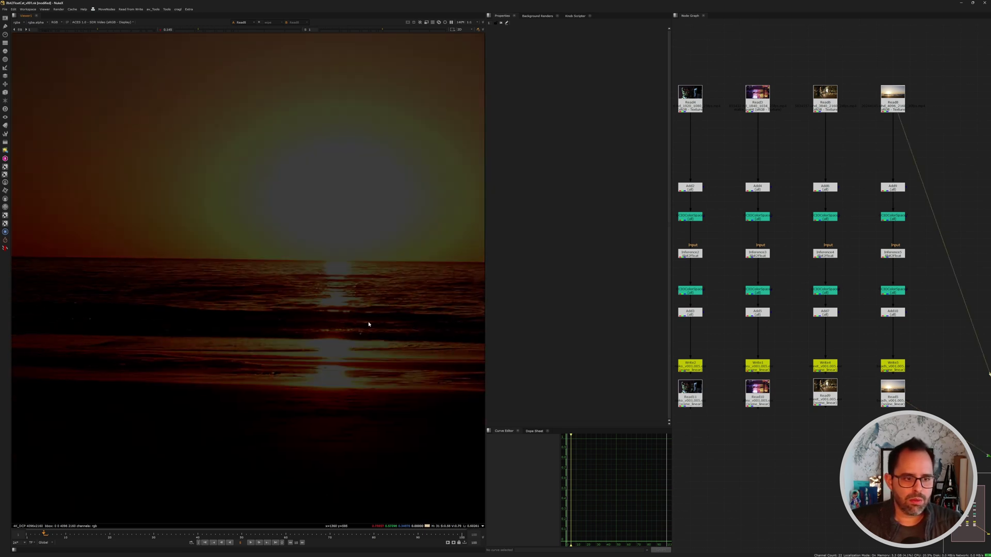
{"action": "key", "text": "2"}
{"action": "key", "text": "1"}
{"action": "key", "text": "1"}
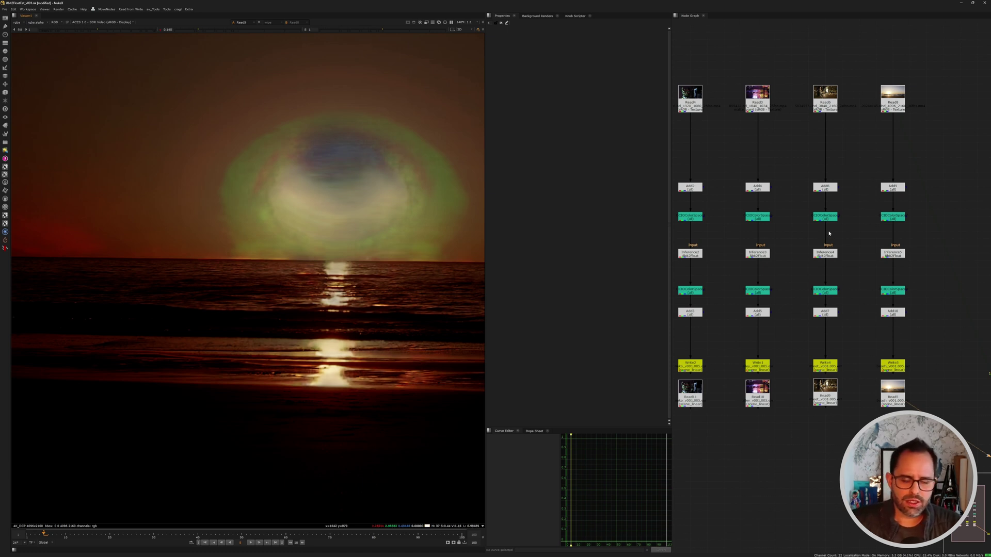
- Select the Inference node in the sunset branch and inspect the rendered sunset in a wider view
{"action": "left_click_drag", "start_coordinate": [849, 228], "coordinate": [946, 273]}
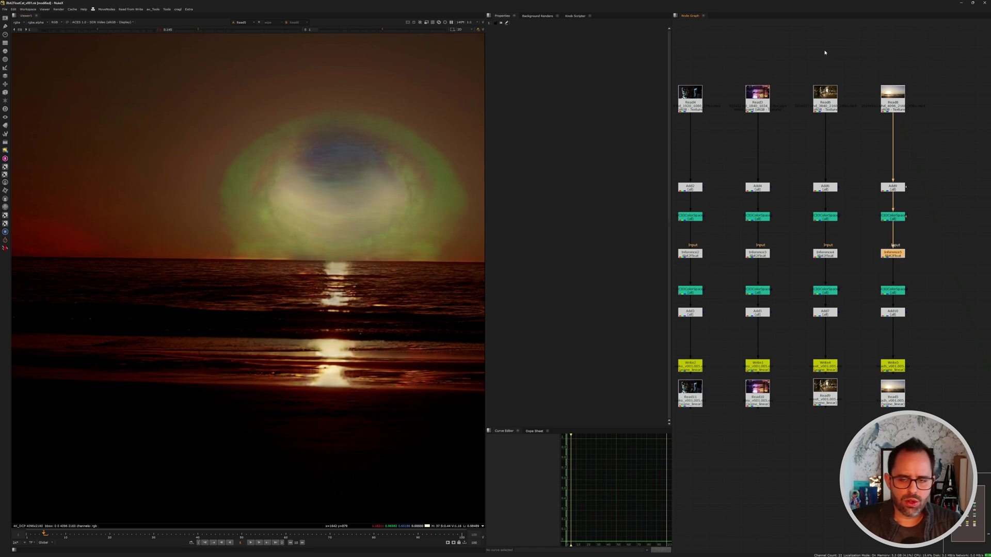
{"action": "middle_click_drag", "start_coordinate": [412, 230], "coordinate": [402, 230]}
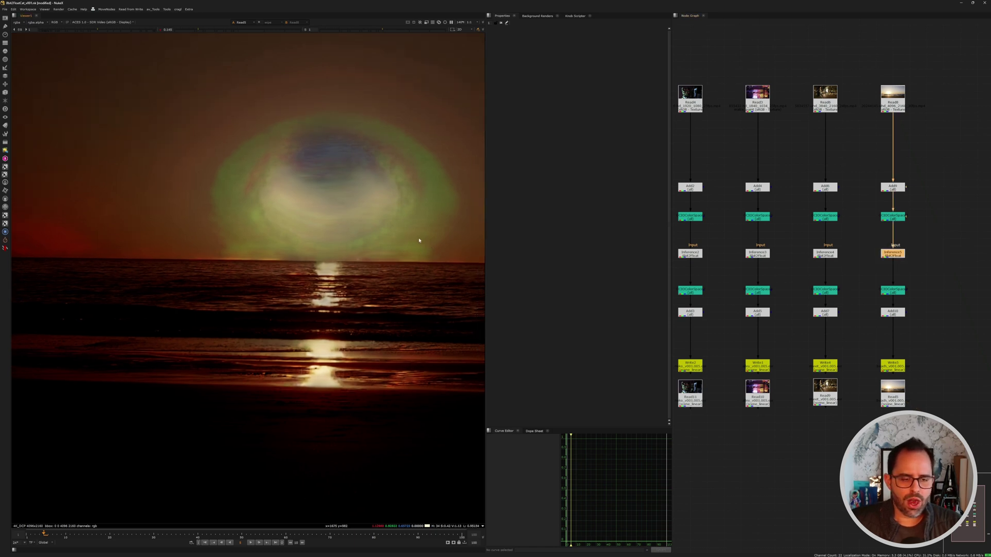
{"action": "scroll", "coordinate": [242, 215], "scroll_direction": "down", "scroll_amount": 3}
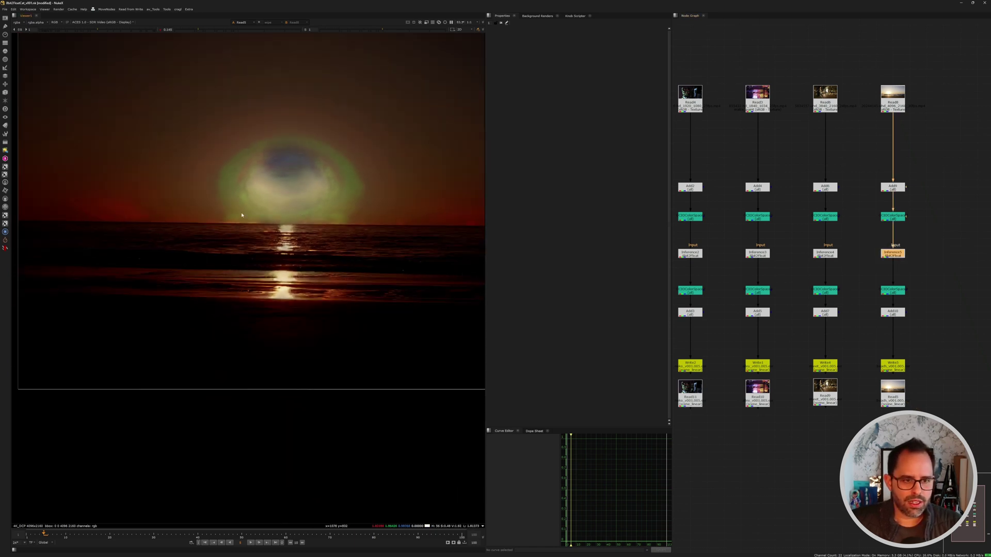